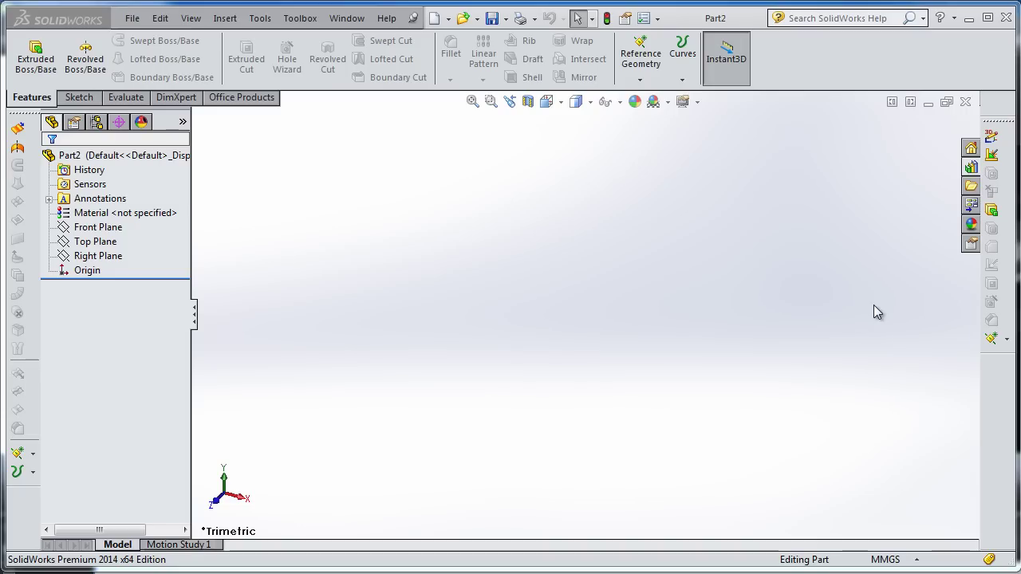
# Step: In the Design Library's Toolbox, open the ISO standard and then its Bolts and Screws folder
pyautogui.click(971, 168)
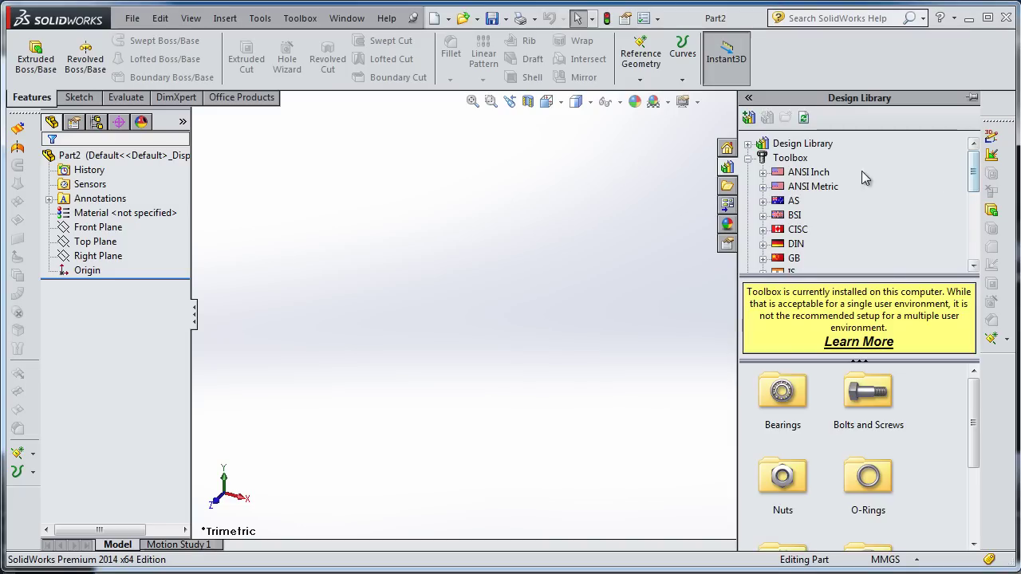
pyautogui.click(788, 160)
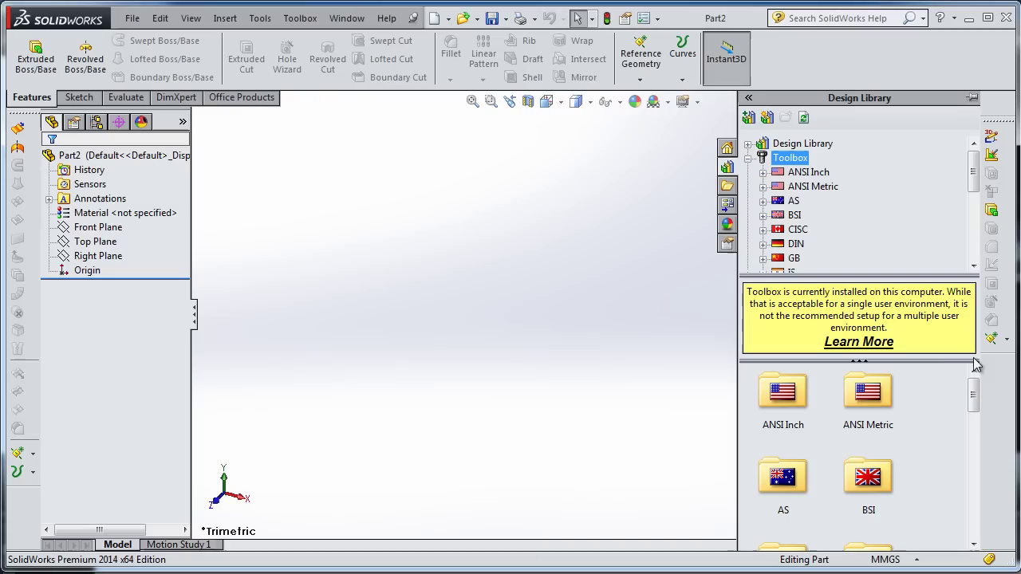
pyautogui.moveTo(972, 392); pyautogui.dragTo(972, 461)
pyautogui.doubleClick(782, 401)
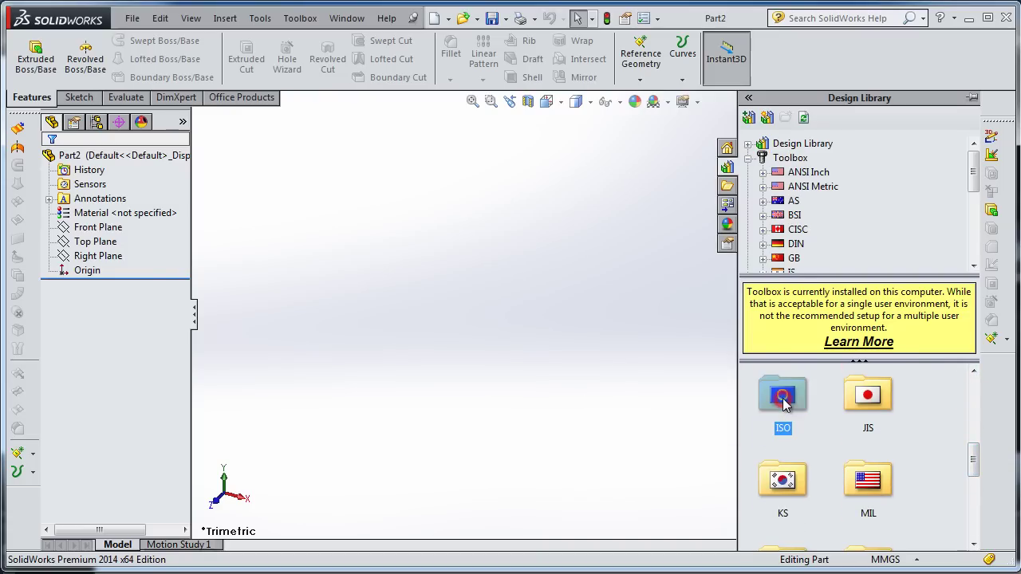
pyautogui.moveTo(972, 421)
pyautogui.mouseDown()
pyautogui.moveTo(972, 494)
pyautogui.moveTo(973, 412)
pyautogui.mouseUp()
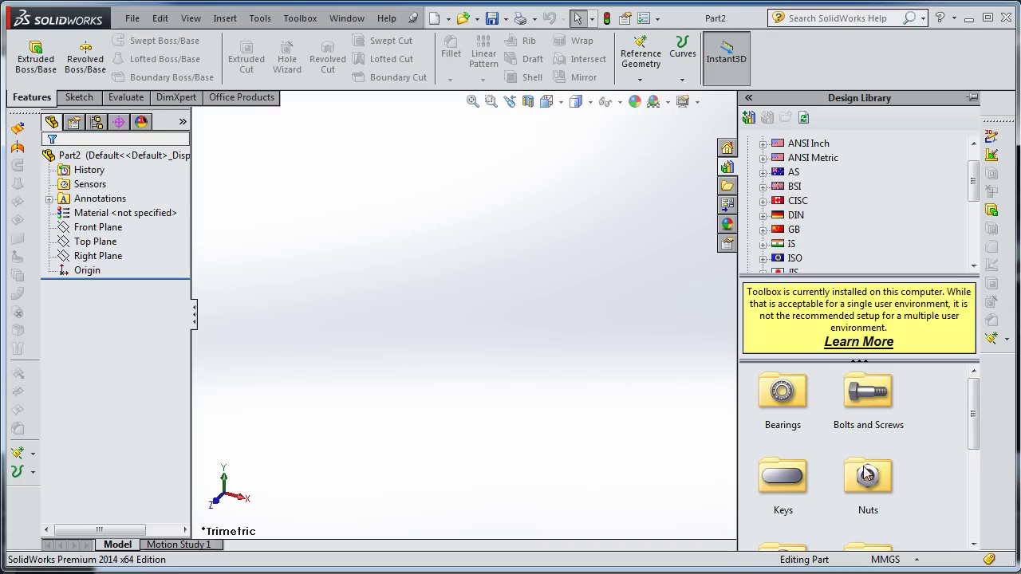
pyautogui.moveTo(971, 431)
pyautogui.mouseDown()
pyautogui.moveTo(964, 506)
pyautogui.moveTo(968, 426)
pyautogui.mouseUp()
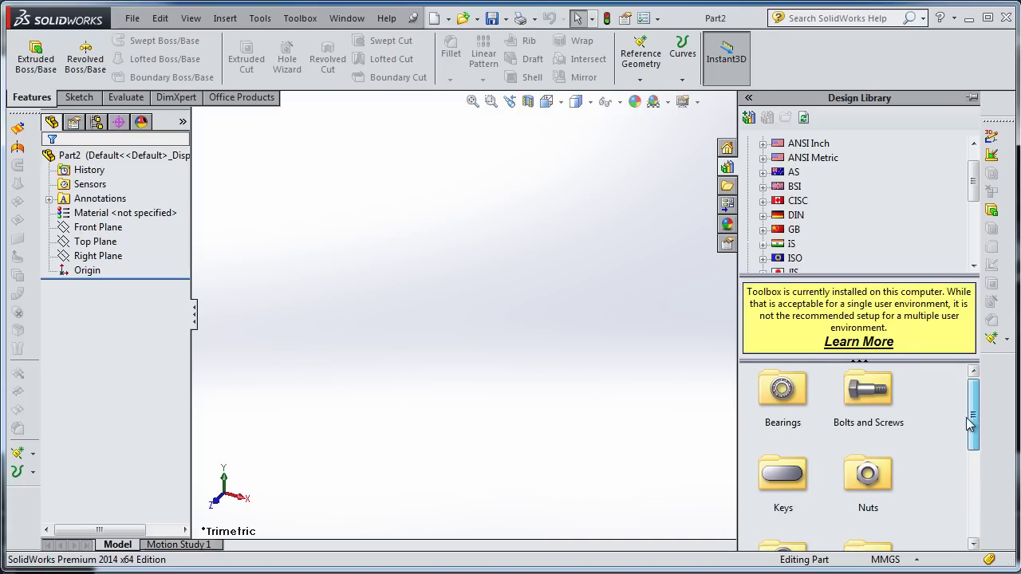
pyautogui.doubleClick(876, 393)
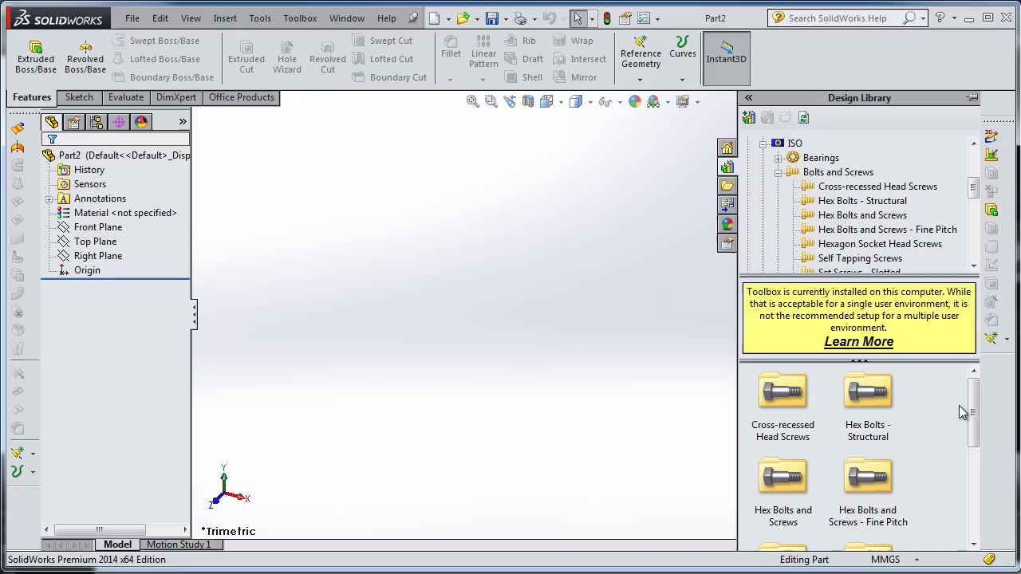
# Step: Browse the Hex Bolts - Structural, Hex Bolts and Screws, Fine Pitch and Hexagon Socket Head categories
pyautogui.scroll(-3, 961, 415)
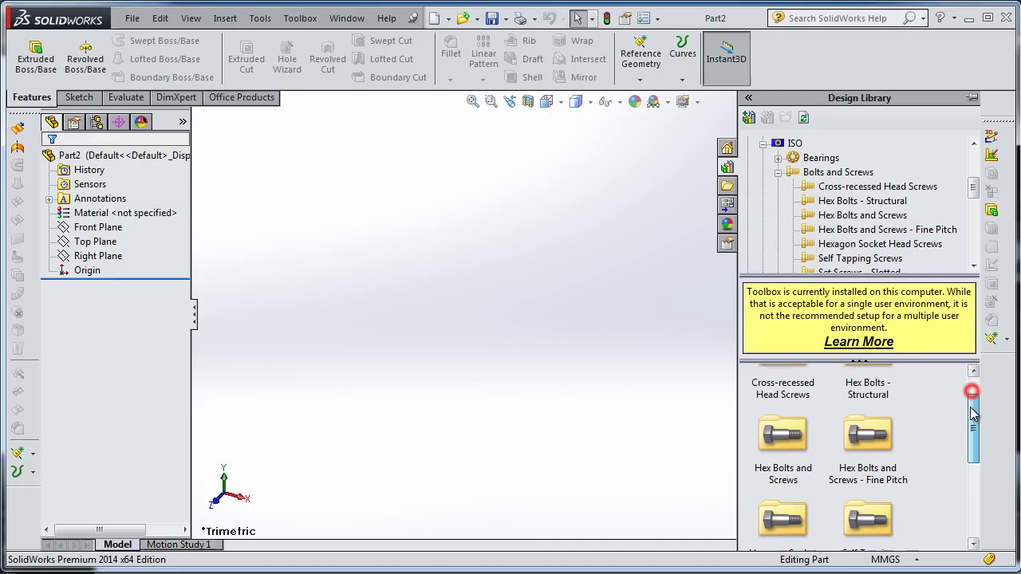
pyautogui.scroll(3, 962, 411)
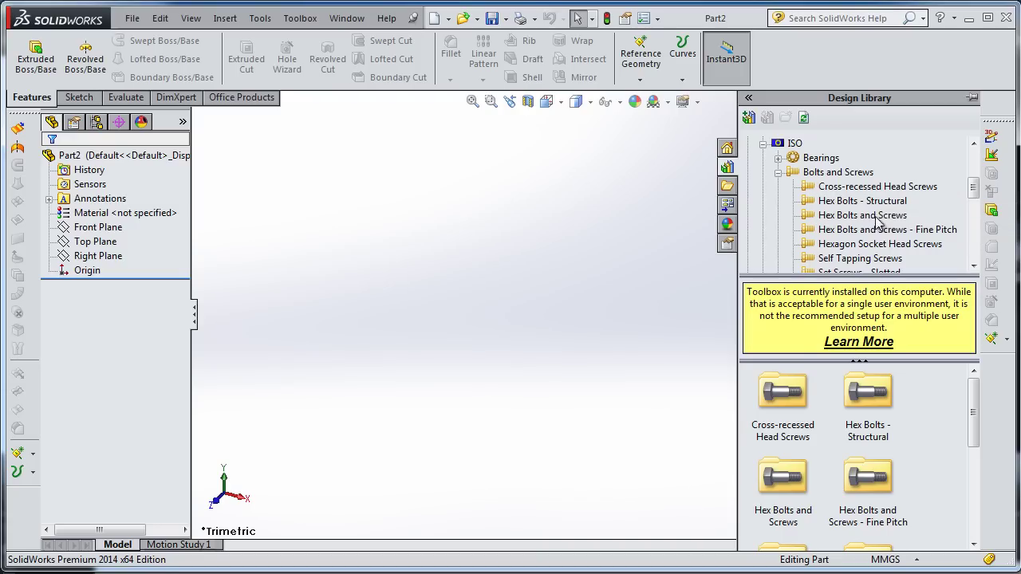
pyautogui.scroll(-1, 973, 199)
pyautogui.scroll(1, 973, 199)
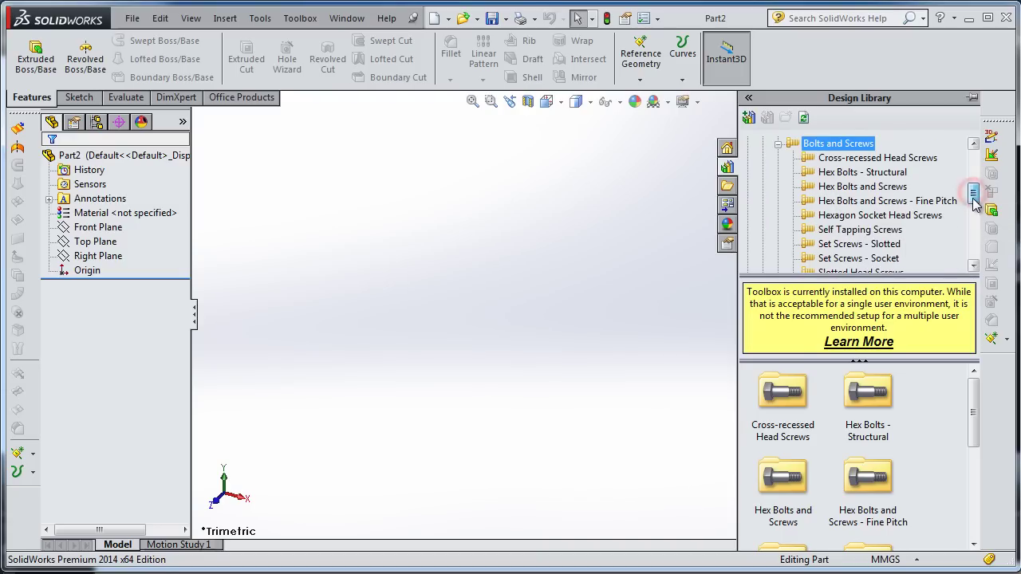
pyautogui.click(893, 188)
pyautogui.click(891, 202)
pyautogui.click(885, 215)
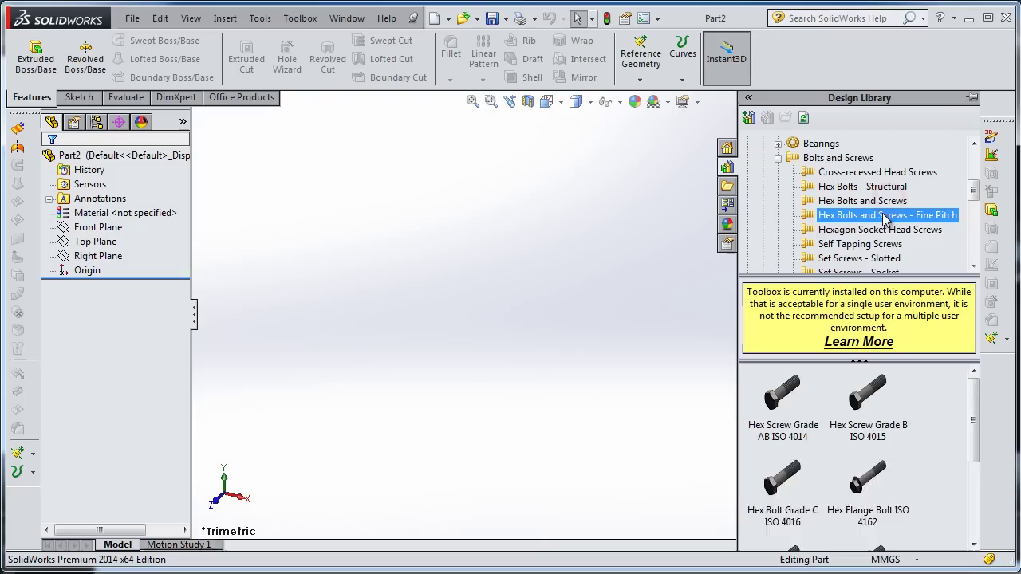
pyautogui.click(882, 230)
# Step: Browse the Self Tapping, Set Screws, Slotted Head and Square Neck categories, returning to Hex Bolts - Structural
pyautogui.scroll(-1, 973, 204)
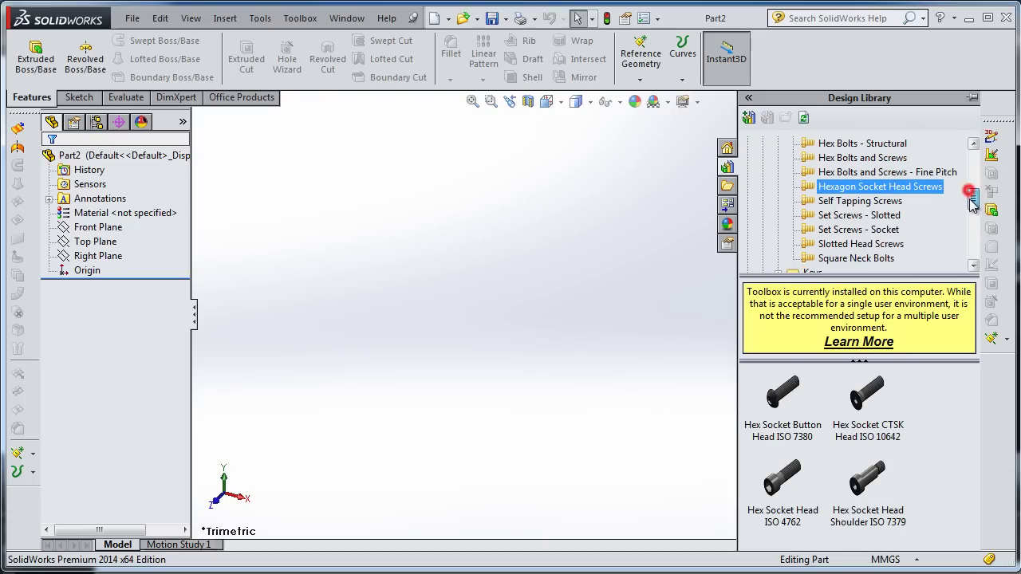
pyautogui.click(881, 202)
pyautogui.click(881, 216)
pyautogui.click(880, 229)
pyautogui.click(877, 245)
pyautogui.click(876, 258)
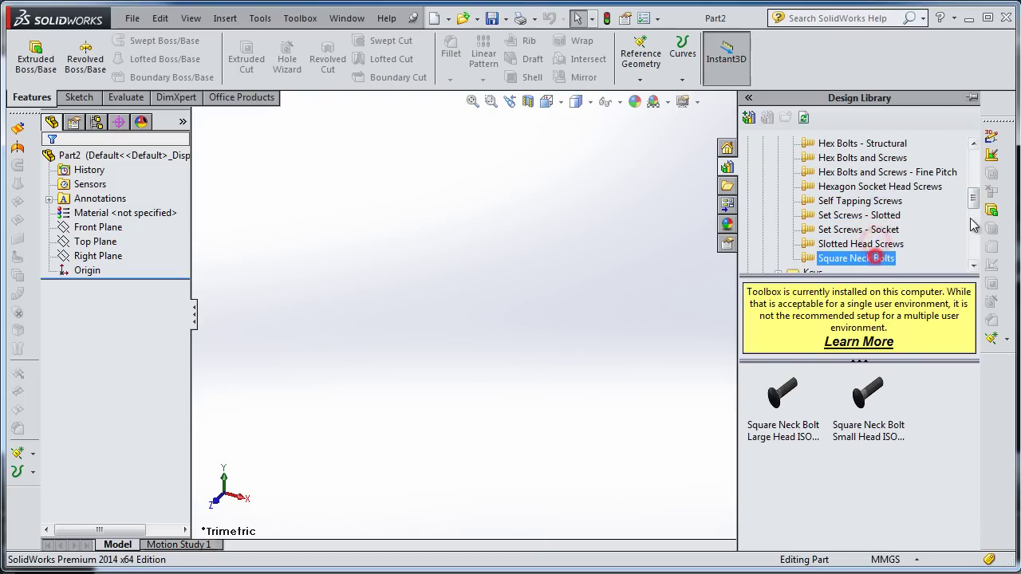
pyautogui.scroll(1, 861, 239)
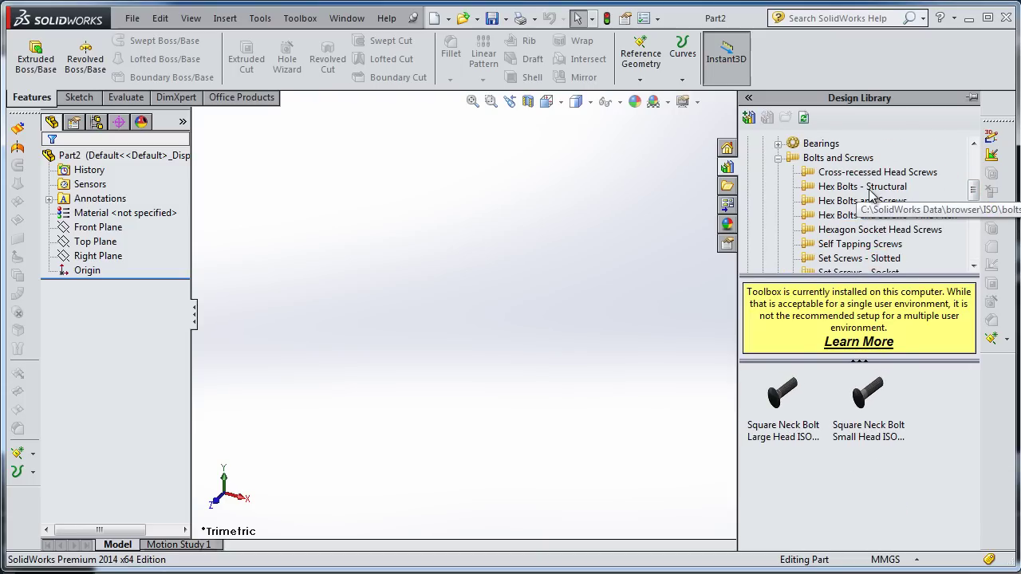
pyautogui.click(879, 190)
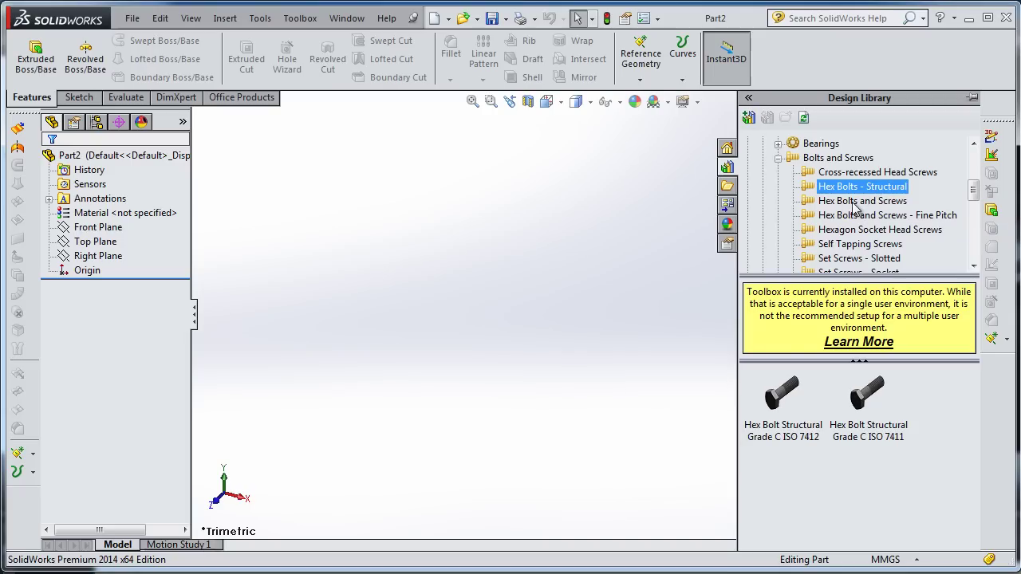
# Step: Under Hex Bolts and Screws, select Hex Screw Grade AB ISO 4014 and bring up its context menu
pyautogui.click(855, 204)
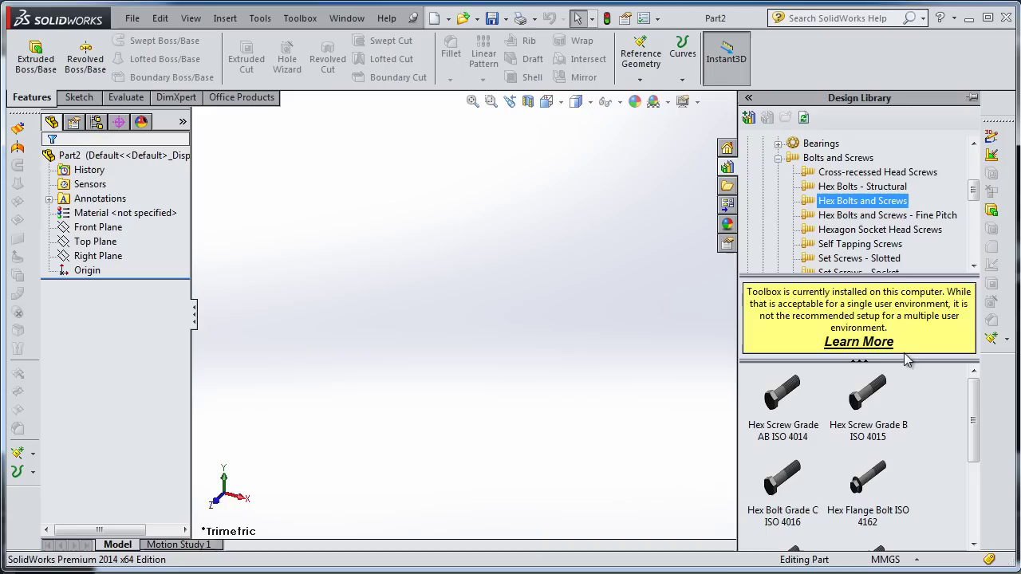
pyautogui.moveTo(772, 407)
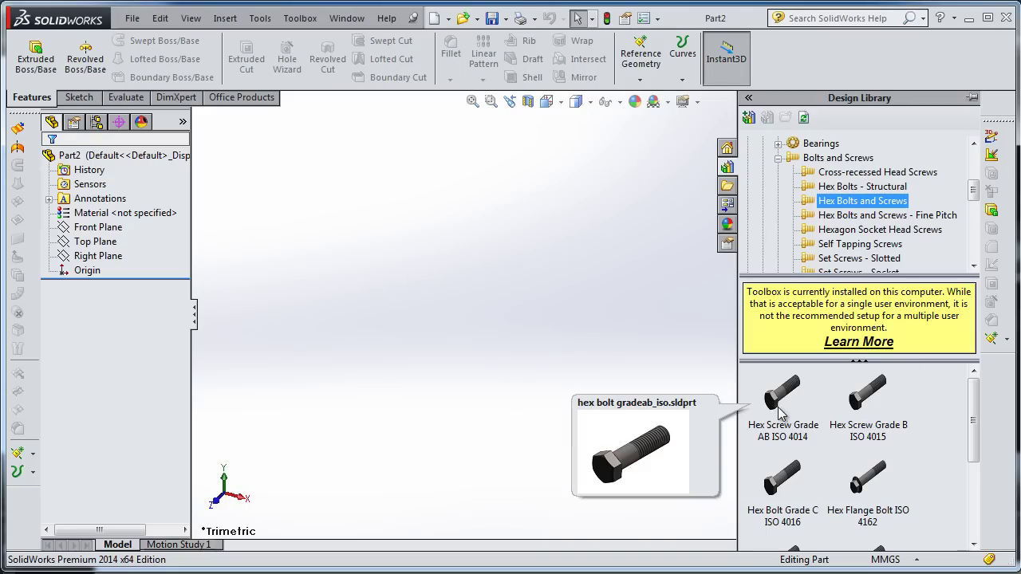
pyautogui.moveTo(968, 403)
pyautogui.mouseDown()
pyautogui.moveTo(972, 468)
pyautogui.moveTo(971, 405)
pyautogui.mouseUp()
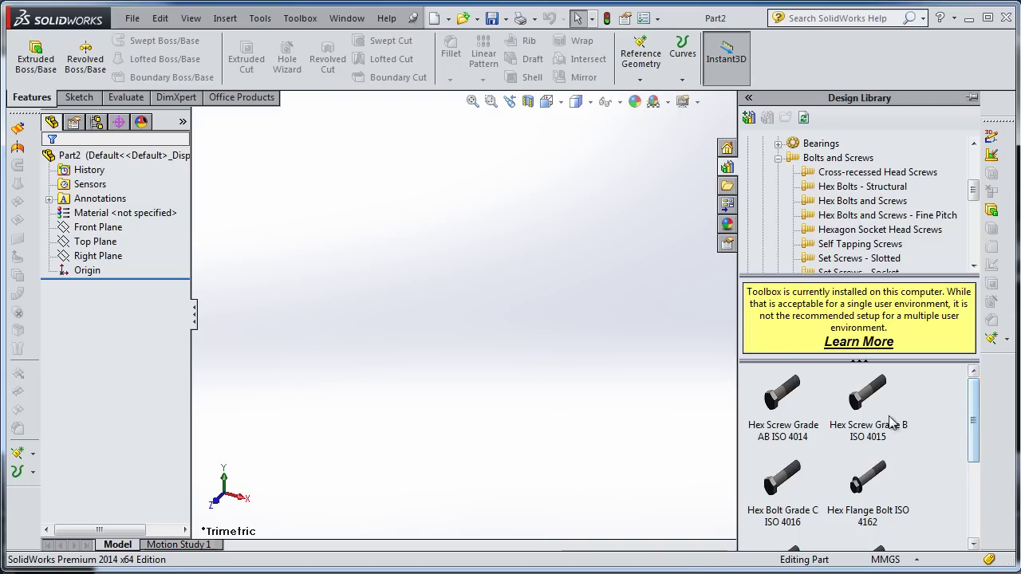
pyautogui.click(784, 399)
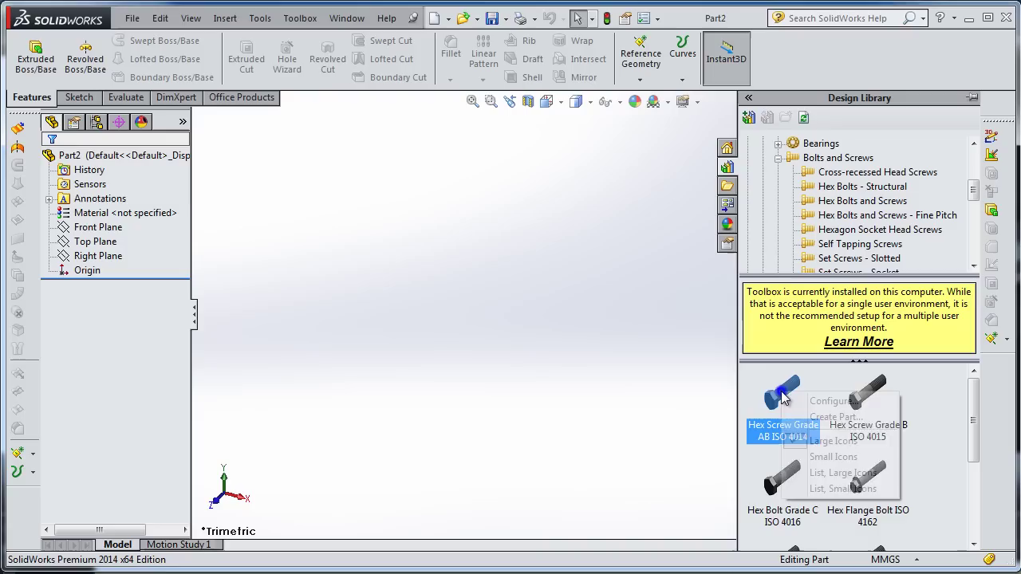
pyautogui.rightClick(785, 402)
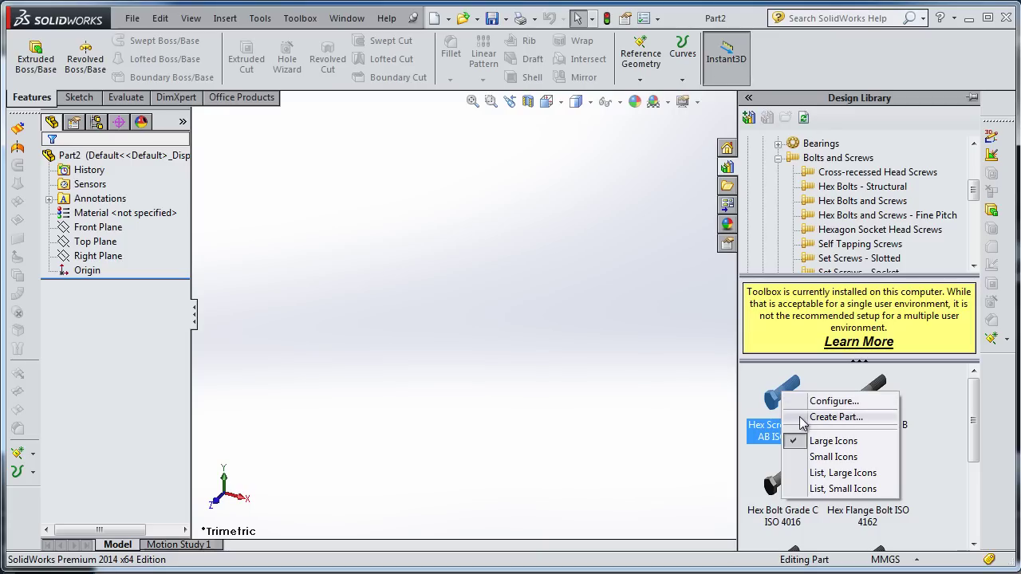
# Step: Create a part from the ISO 4014 screw, zoom and orbit its preview, and expand the Size list
pyautogui.click(813, 416)
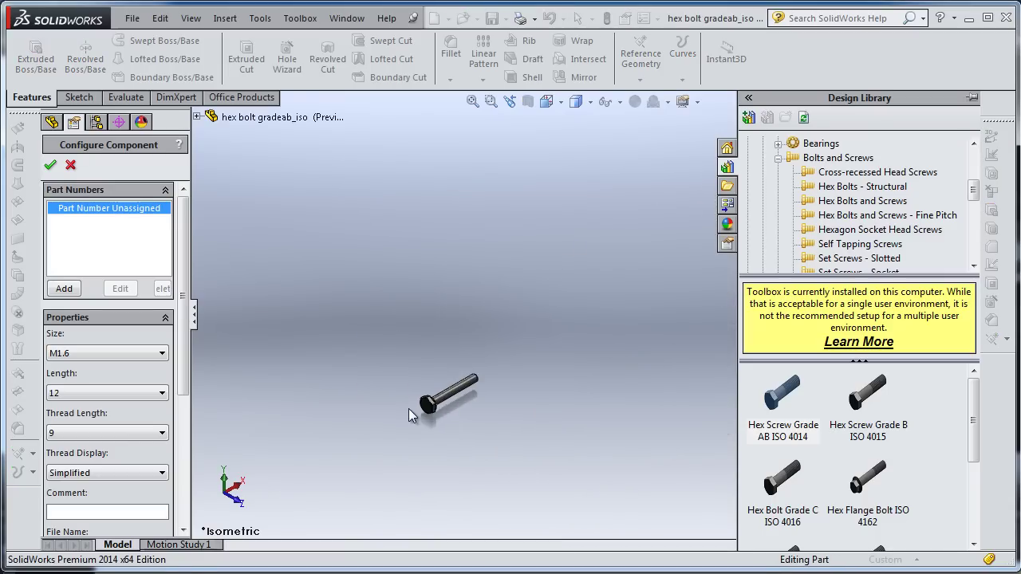
pyautogui.scroll(-5, 453, 410)
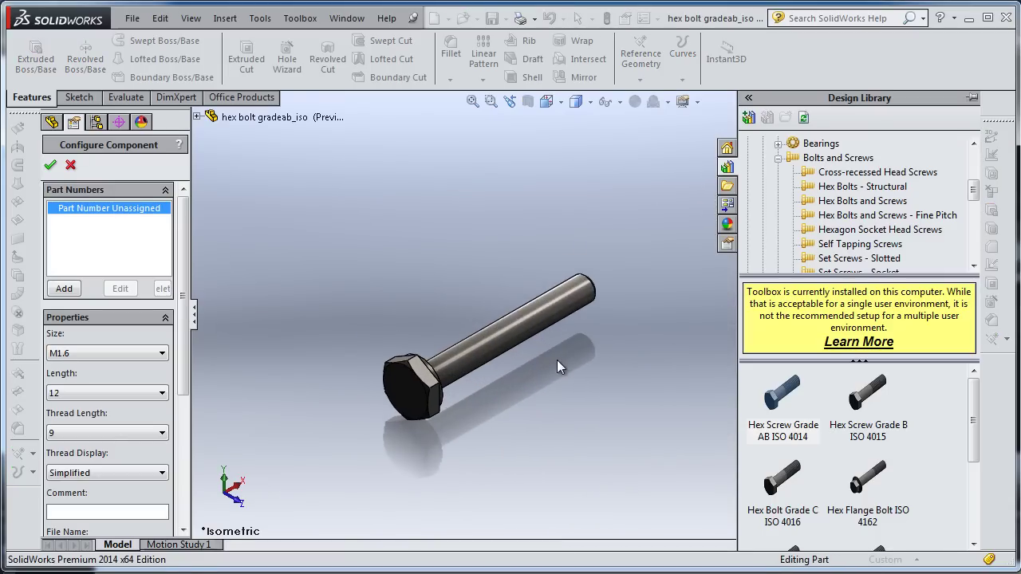
pyautogui.moveTo(541, 370); pyautogui.dragTo(569, 378, button='middle')
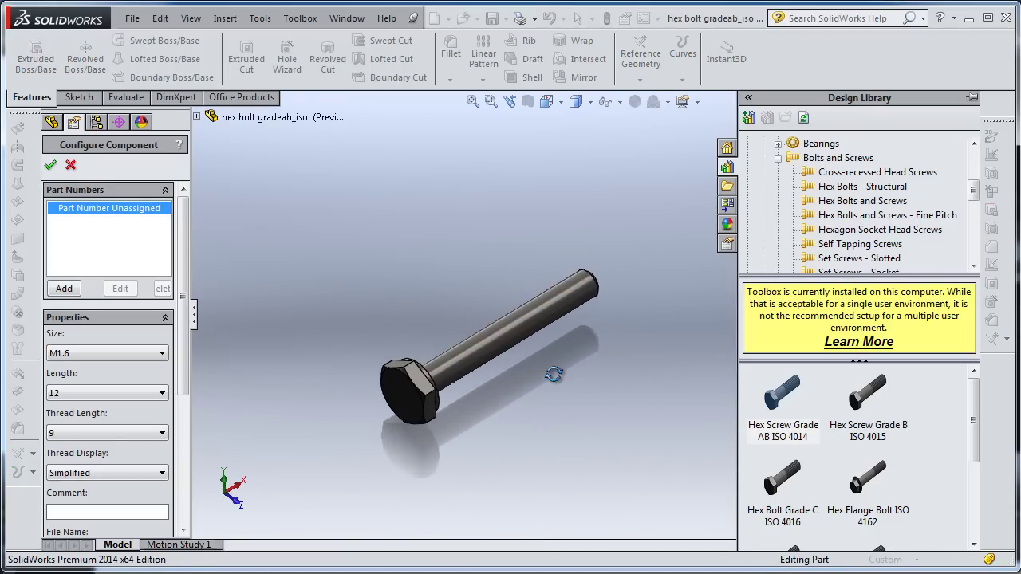
pyautogui.scroll(-2, 480, 357)
pyautogui.moveTo(338, 343); pyautogui.dragTo(446, 353, button='middle')
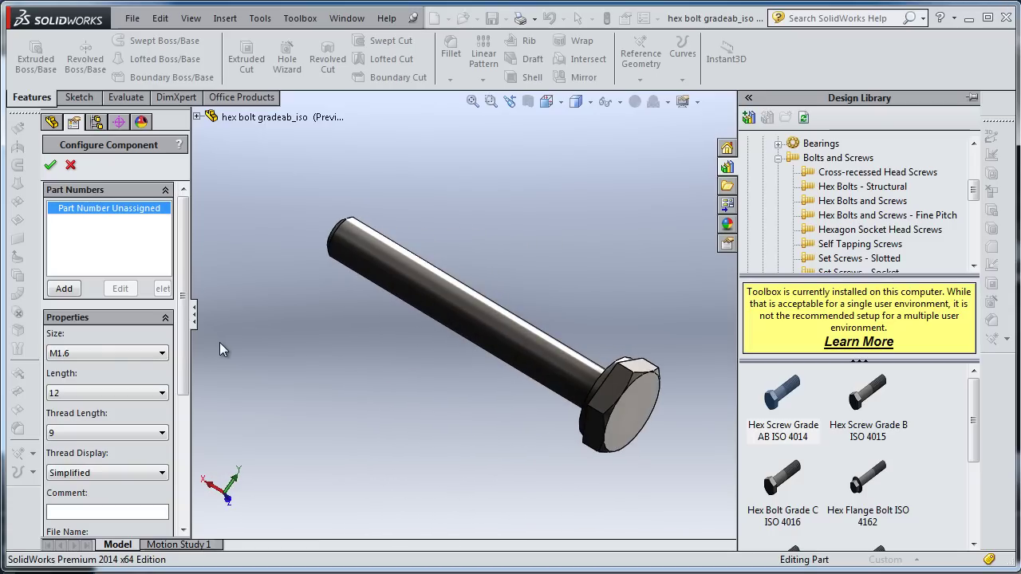
pyautogui.click(161, 354)
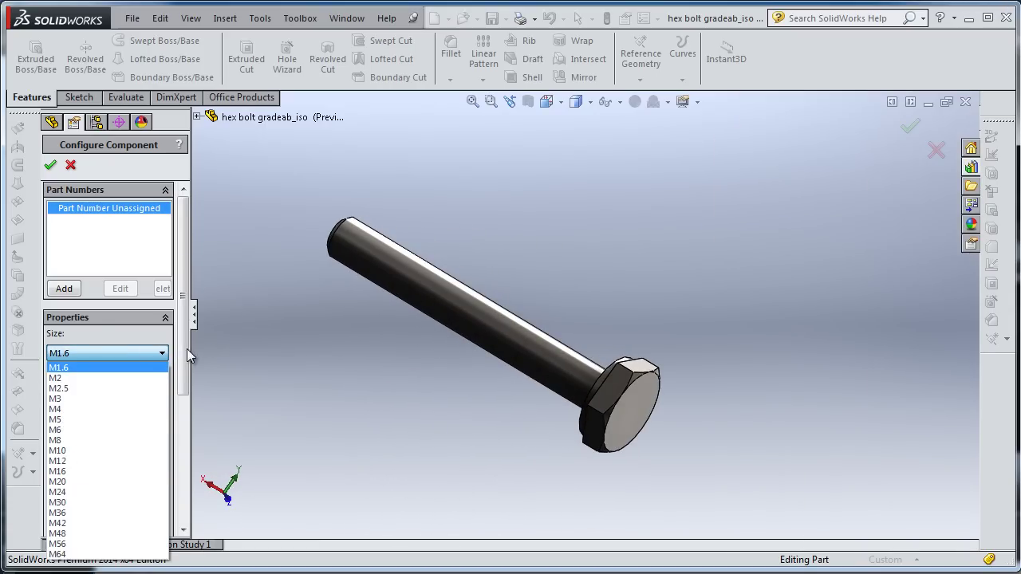
# Step: Configure the hex bolt as size M4, length 40 and thread length 40
pyautogui.click(125, 409)
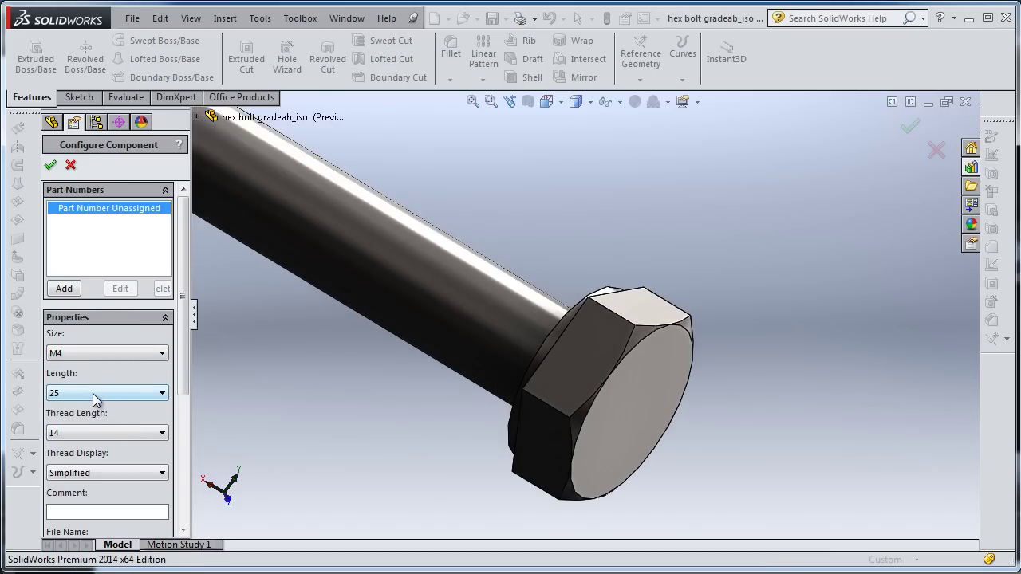
pyautogui.moveTo(677, 324); pyautogui.dragTo(554, 318, button='middle')
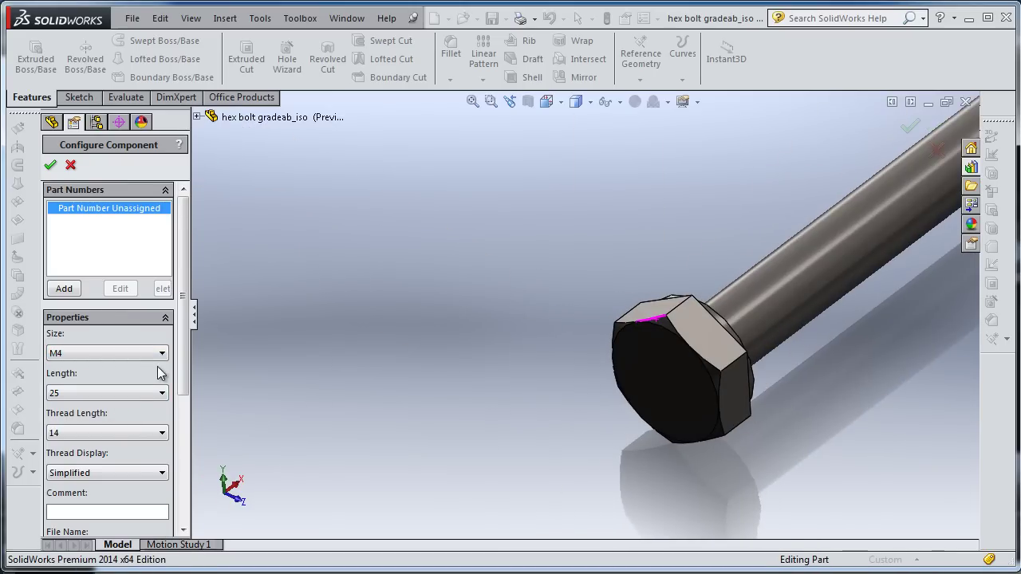
pyautogui.click(132, 398)
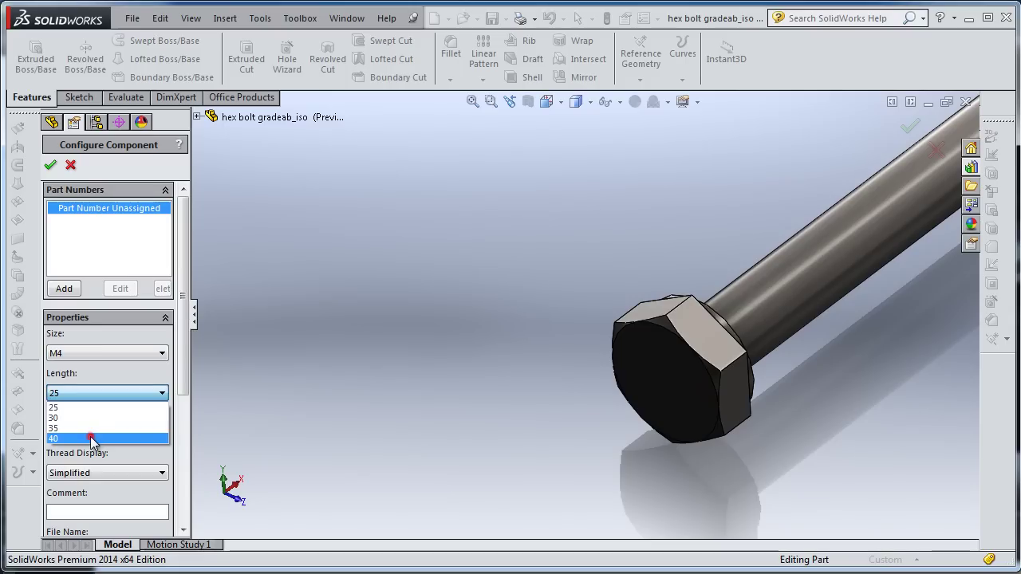
pyautogui.click(90, 436)
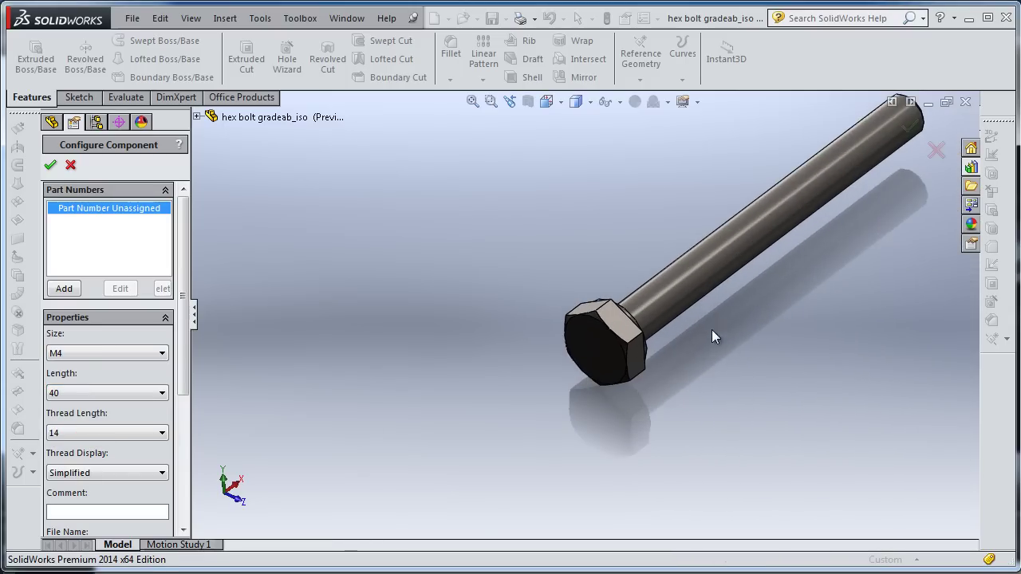
pyautogui.click(120, 432)
pyautogui.click(86, 456)
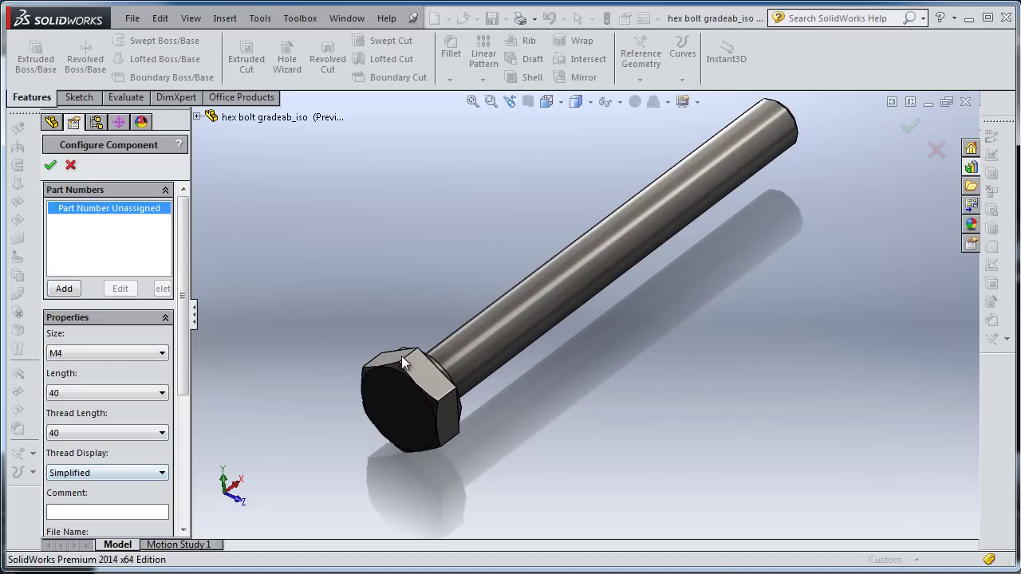
# Step: Try Cosmetic then Schematic thread display, inspect the bolt, and accept the configuration
pyautogui.click(57, 473)
pyautogui.click(62, 498)
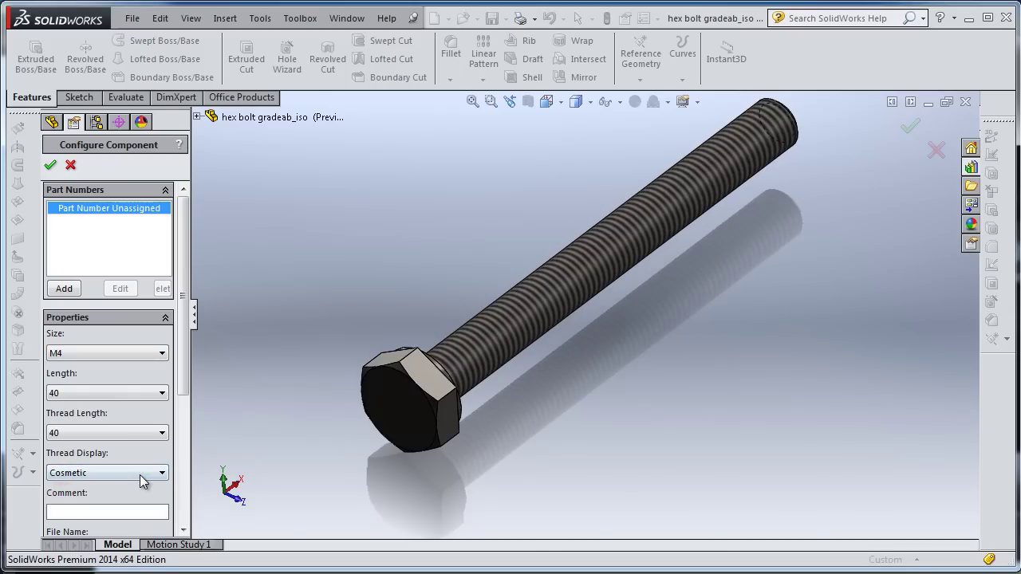
pyautogui.moveTo(490, 323); pyautogui.dragTo(545, 325, button='middle')
pyautogui.moveTo(478, 312); pyautogui.dragTo(674, 296, button='middle')
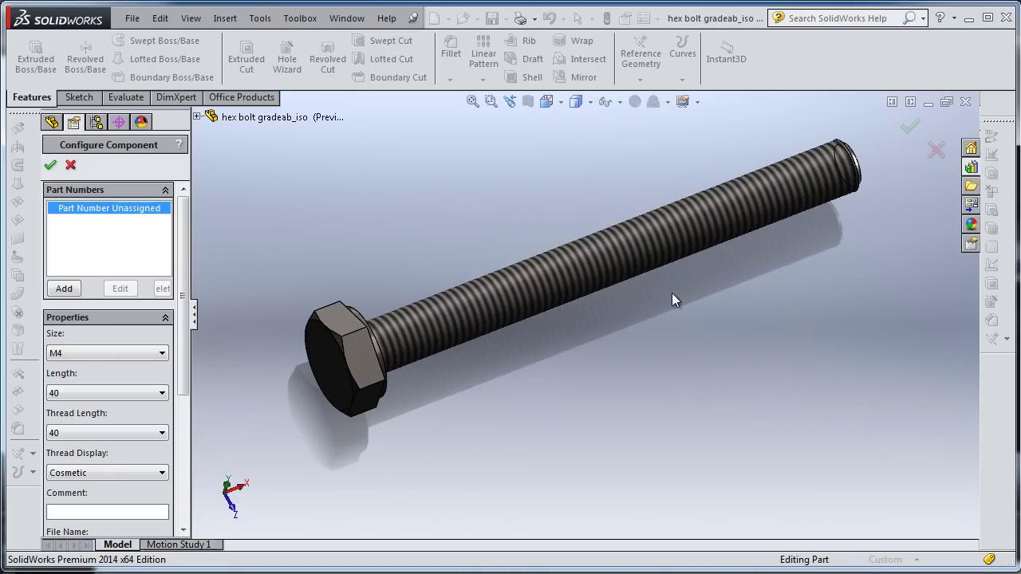
pyautogui.click(88, 473)
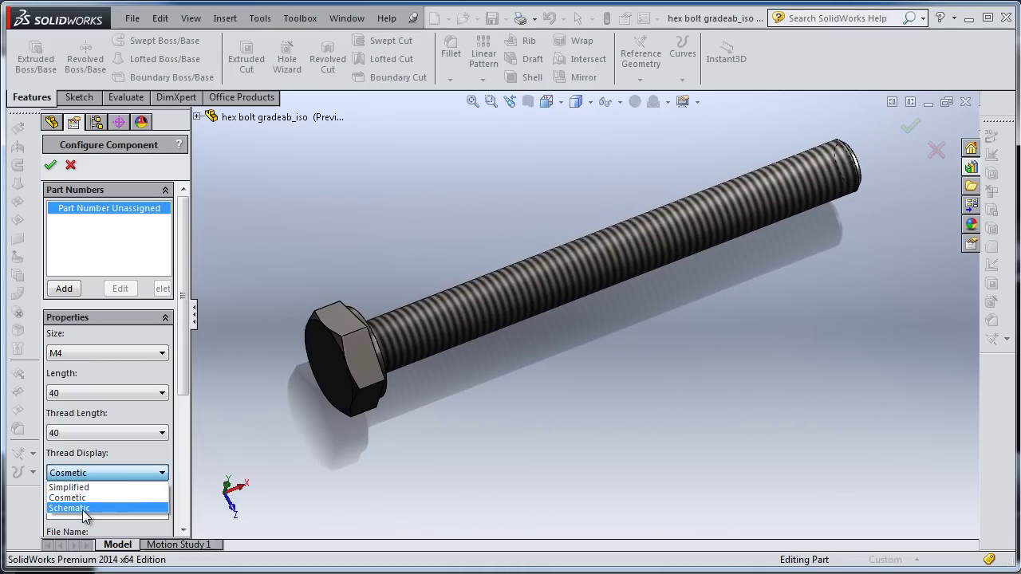
pyautogui.click(79, 508)
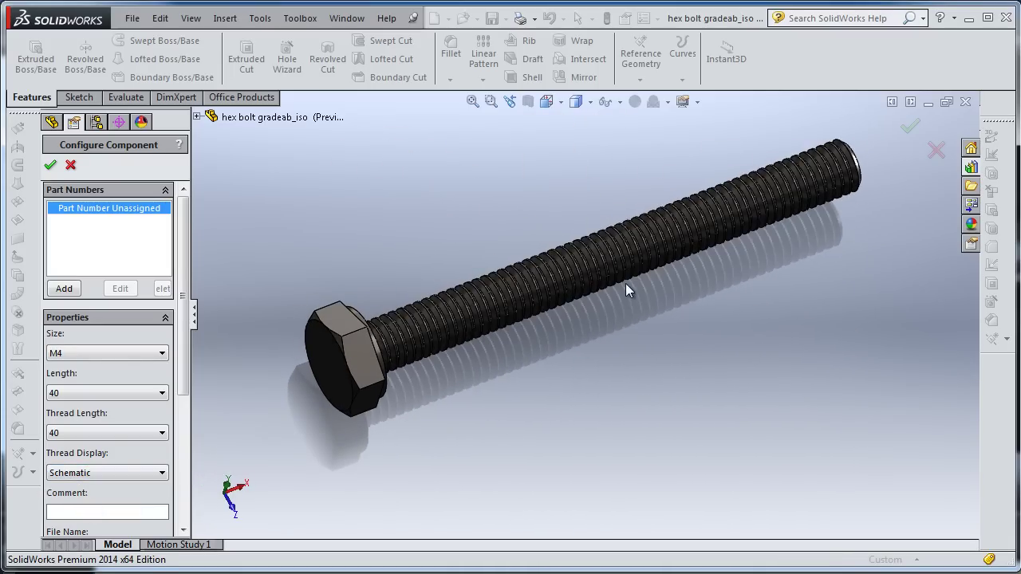
pyautogui.moveTo(636, 154); pyautogui.dragTo(654, 311, button='middle')
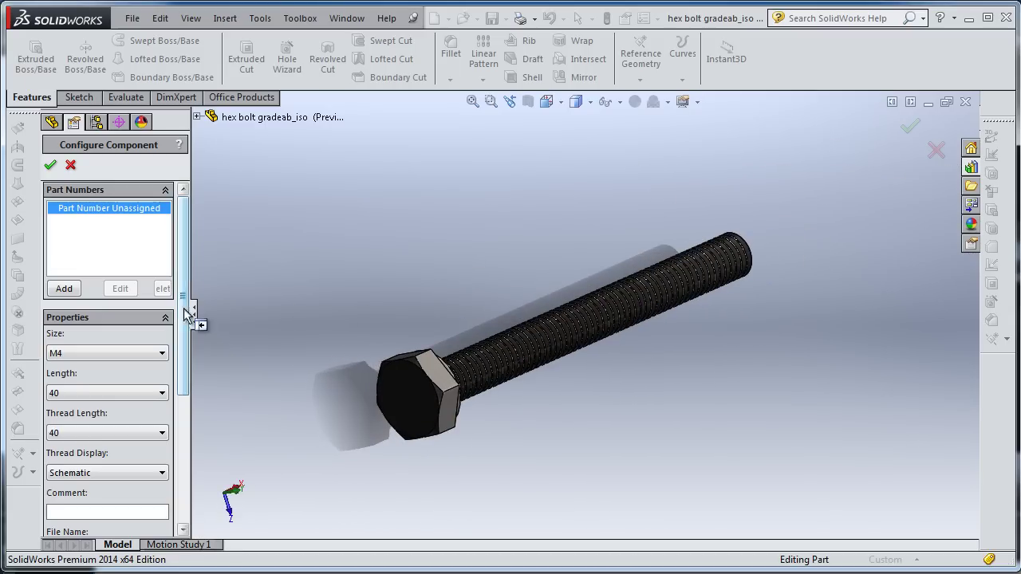
pyautogui.moveTo(179, 310); pyautogui.dragTo(188, 263)
pyautogui.click(49, 164)
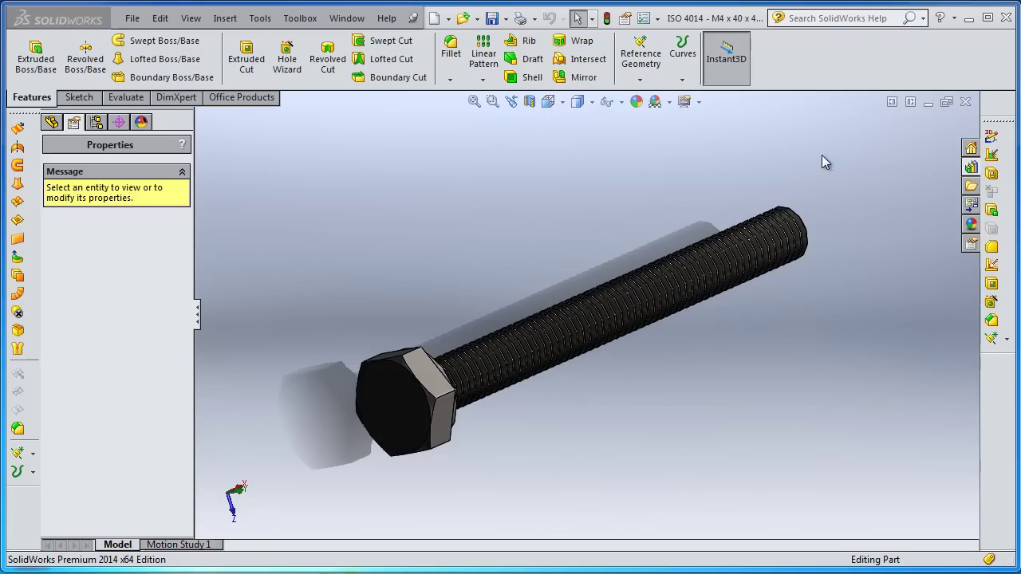
# Step: Once the M4 x 40 bolt part is generated, minimize SolidWorks to show the desktop
pyautogui.click(968, 18)
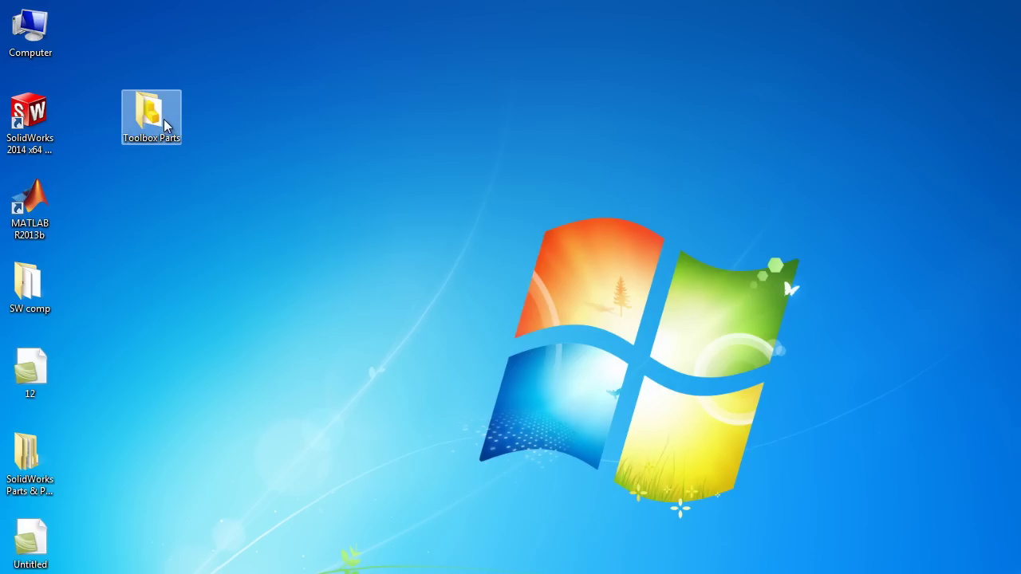
# Step: Open the Toolbox Parts folder, select ISO 4014 - M4 x 40 x 40-S and widen the Name column
pyautogui.doubleClick(165, 125)
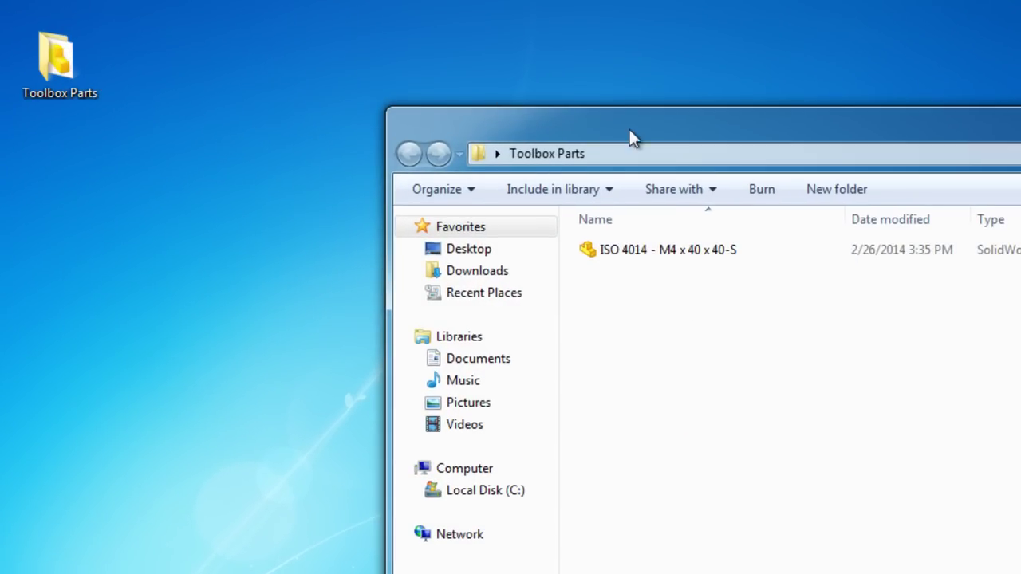
pyautogui.moveTo(629, 127); pyautogui.dragTo(423, 45)
pyautogui.click(448, 160)
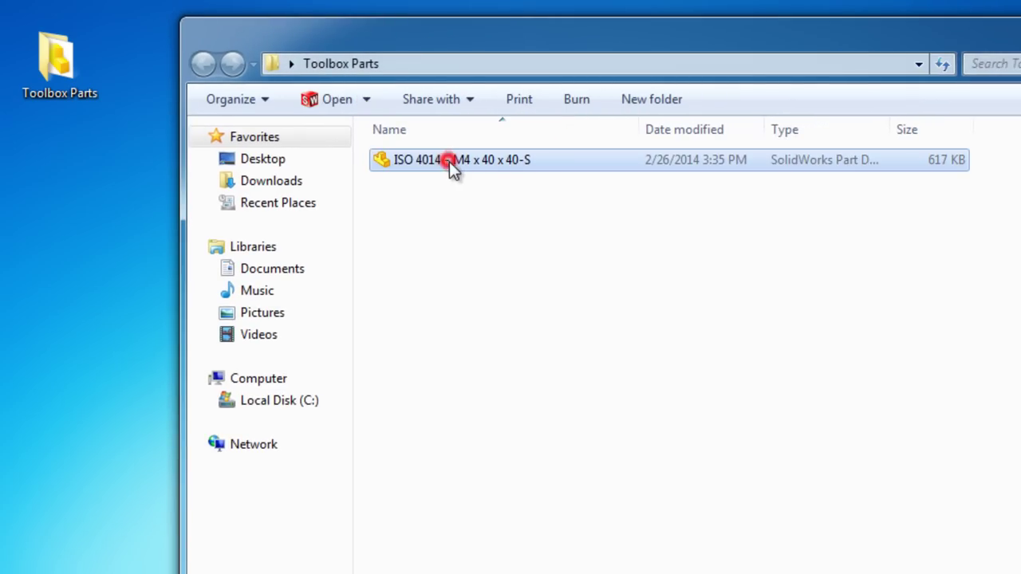
pyautogui.moveTo(638, 127); pyautogui.dragTo(921, 130)
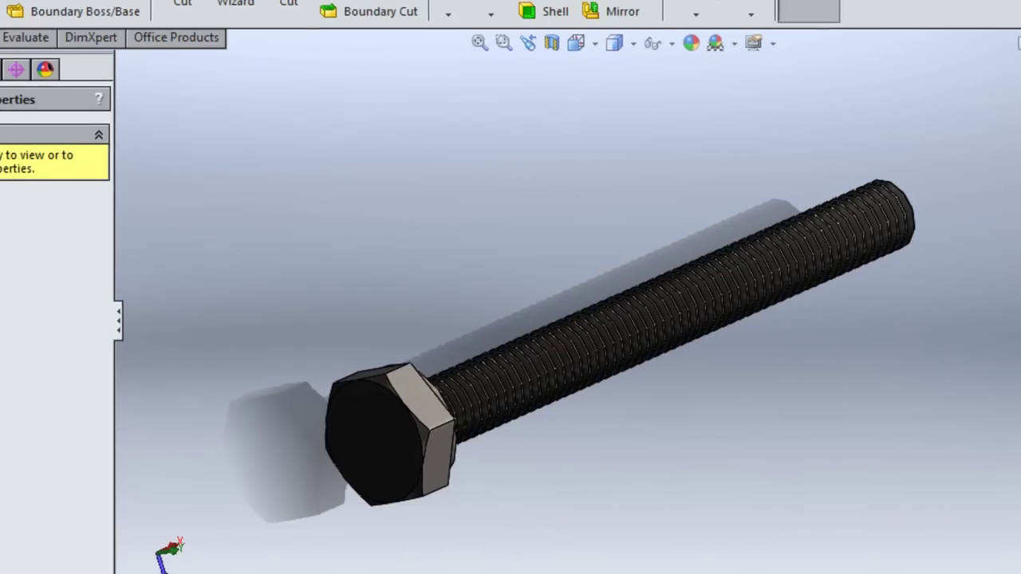
# Step: In the Design Library Bolts and Screws list, start configuring a new Hex Flange Bolt ISO 4162
pyautogui.click(818, 131)
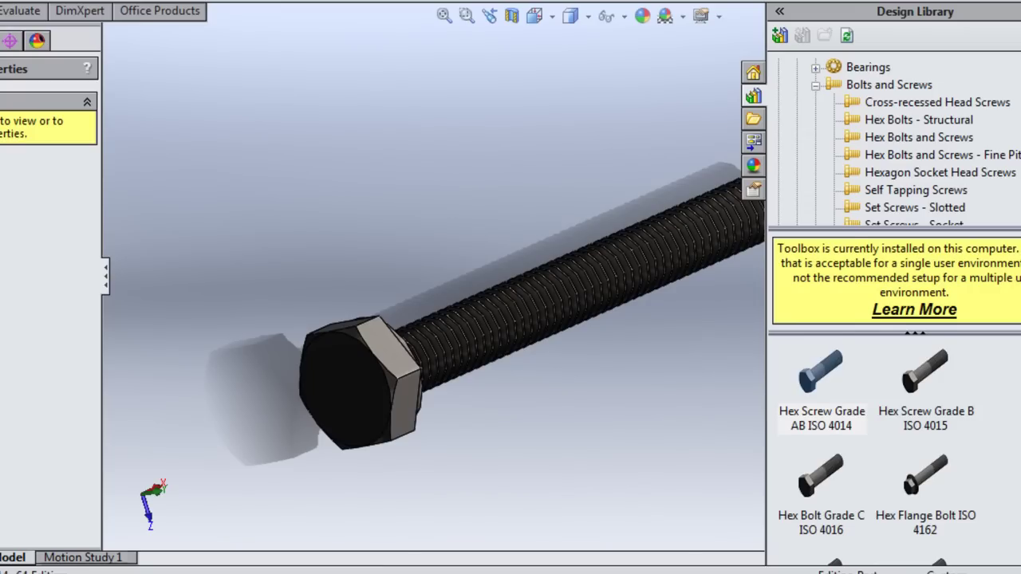
pyautogui.scroll(-1, 877, 451)
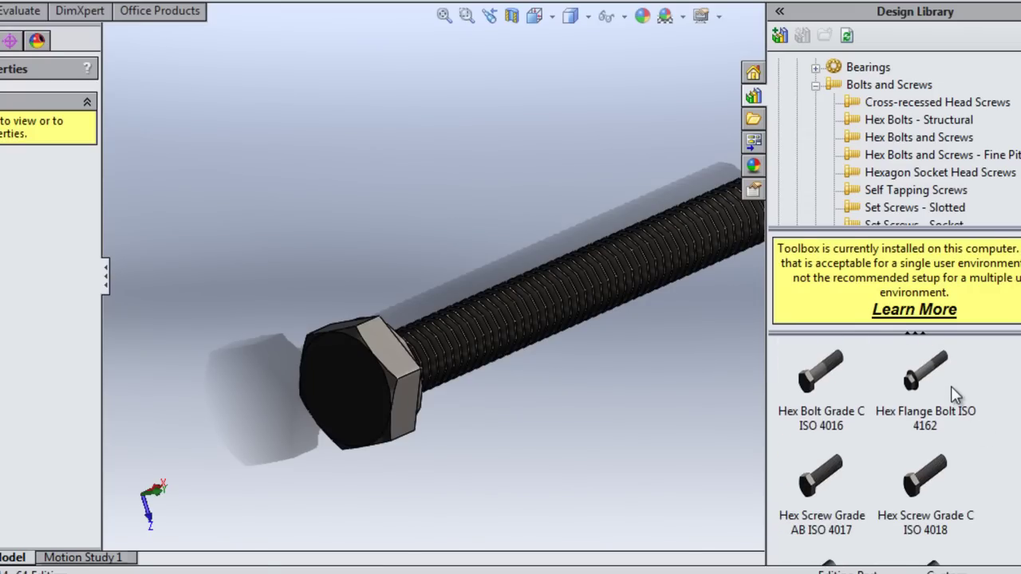
pyautogui.rightClick(929, 379)
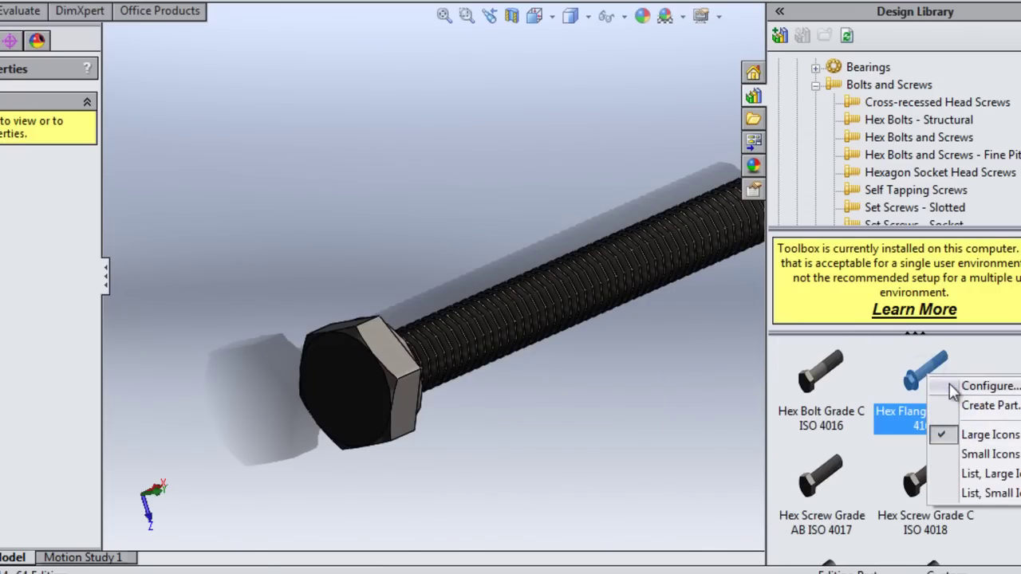
pyautogui.click(961, 387)
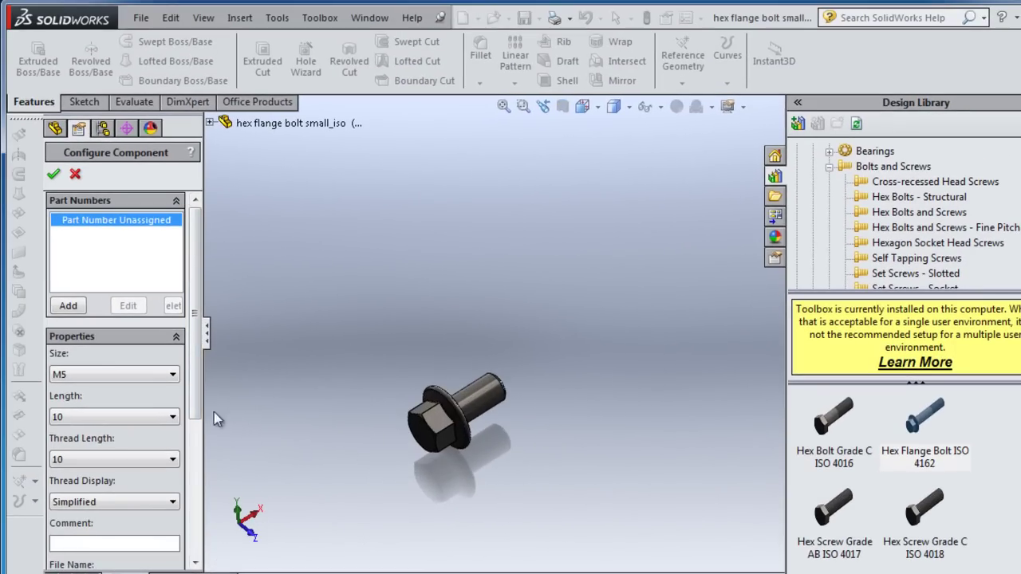
# Step: Set the flange bolt to size M6, length 20 and thread length 20
pyautogui.click(153, 375)
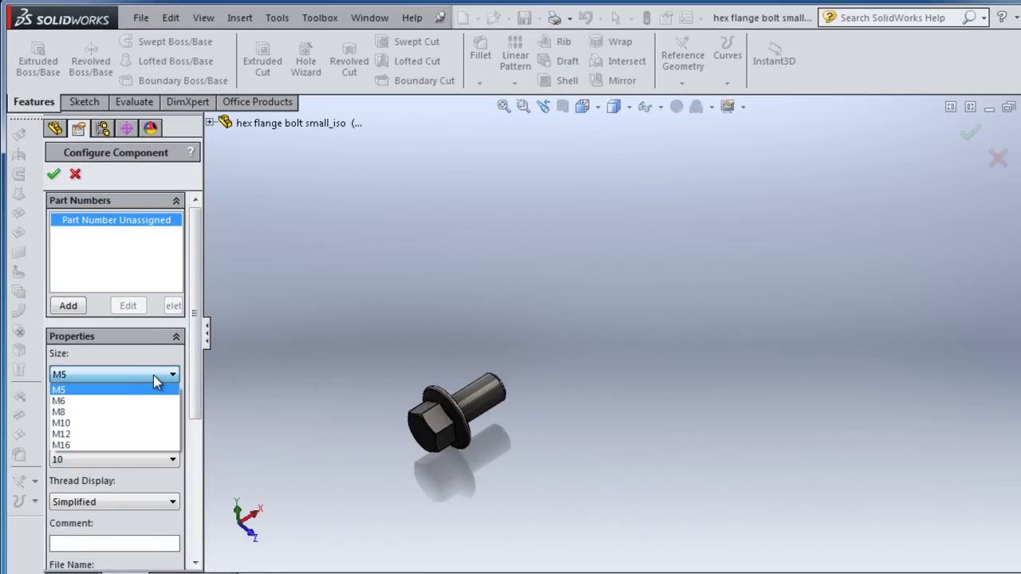
pyautogui.click(137, 401)
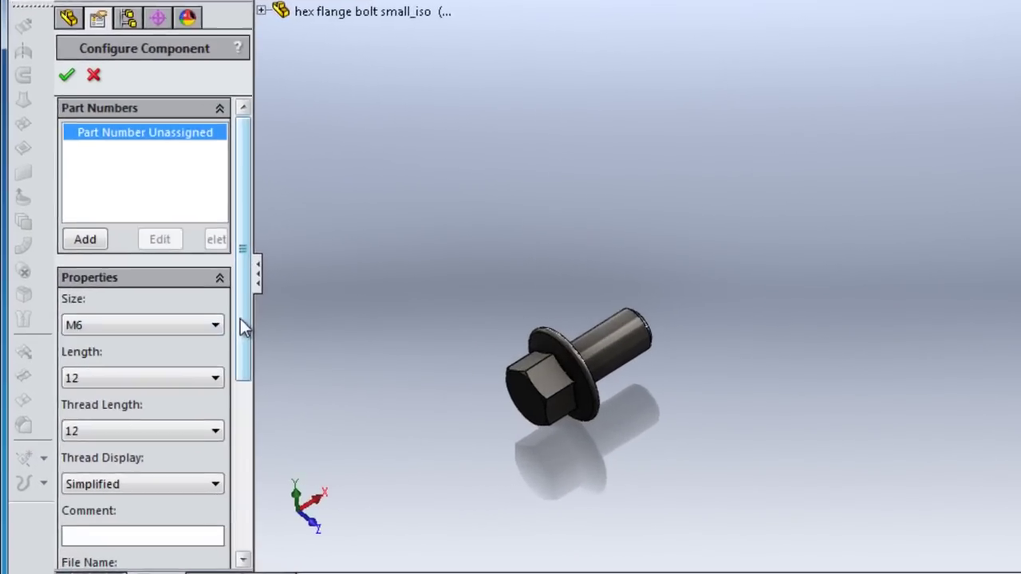
pyautogui.moveTo(195, 370); pyautogui.dragTo(186, 433)
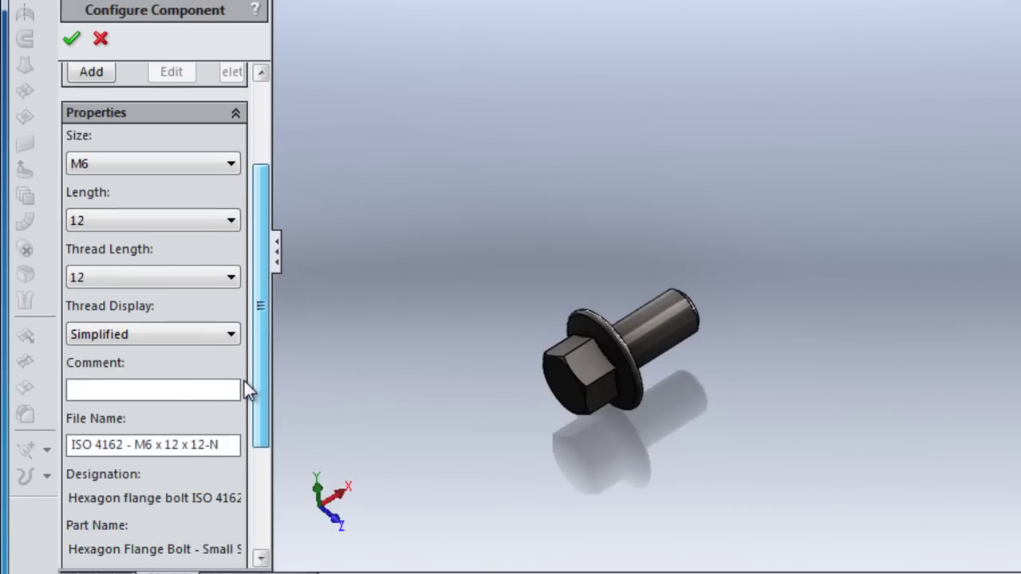
pyautogui.click(106, 223)
pyautogui.click(95, 274)
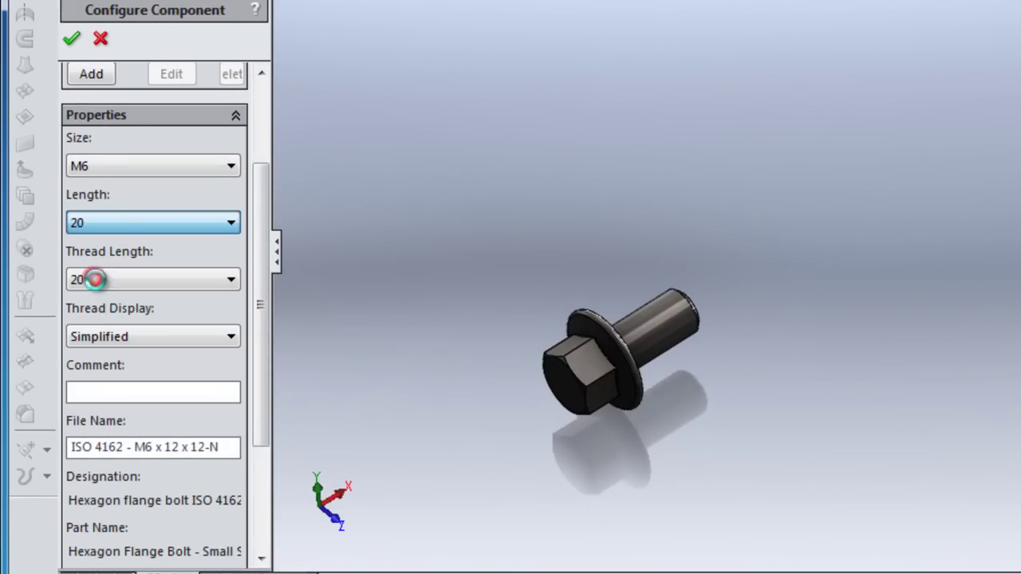
pyautogui.click(122, 273)
pyautogui.click(122, 271)
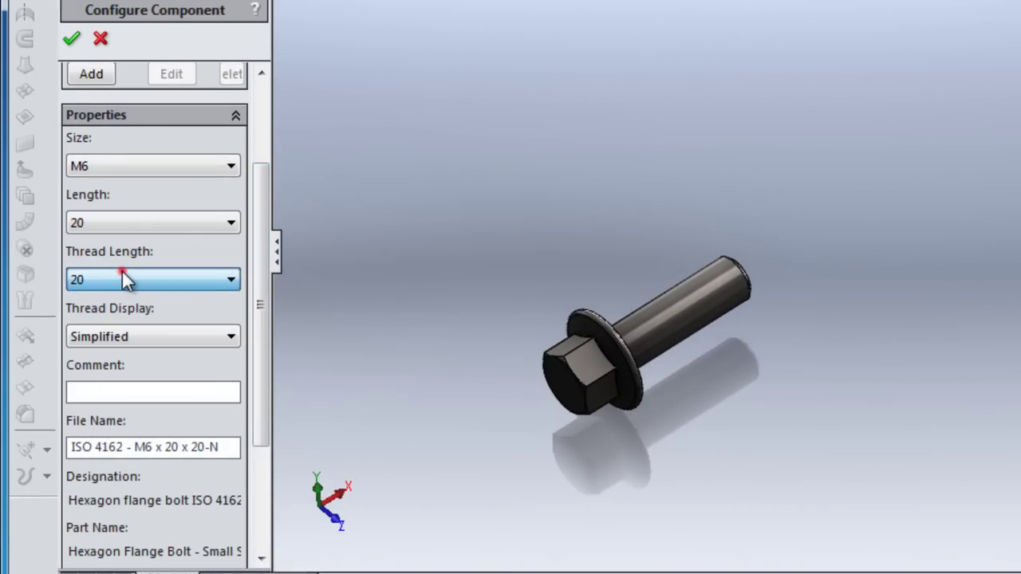
# Step: Switch the flange bolt's thread display to Schematic and orbit the preview
pyautogui.moveTo(264, 290); pyautogui.dragTo(232, 349)
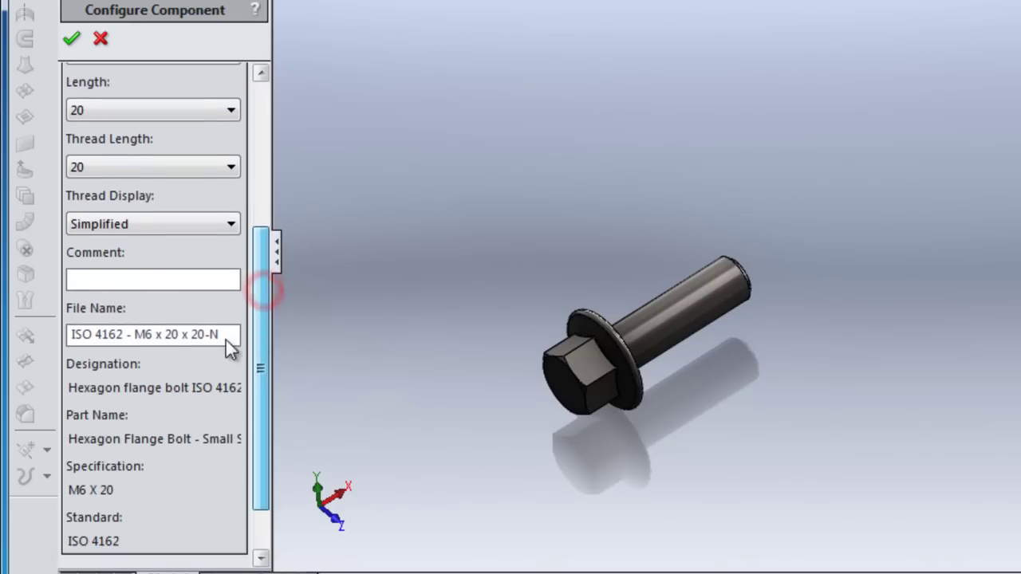
pyautogui.click(139, 223)
pyautogui.click(119, 273)
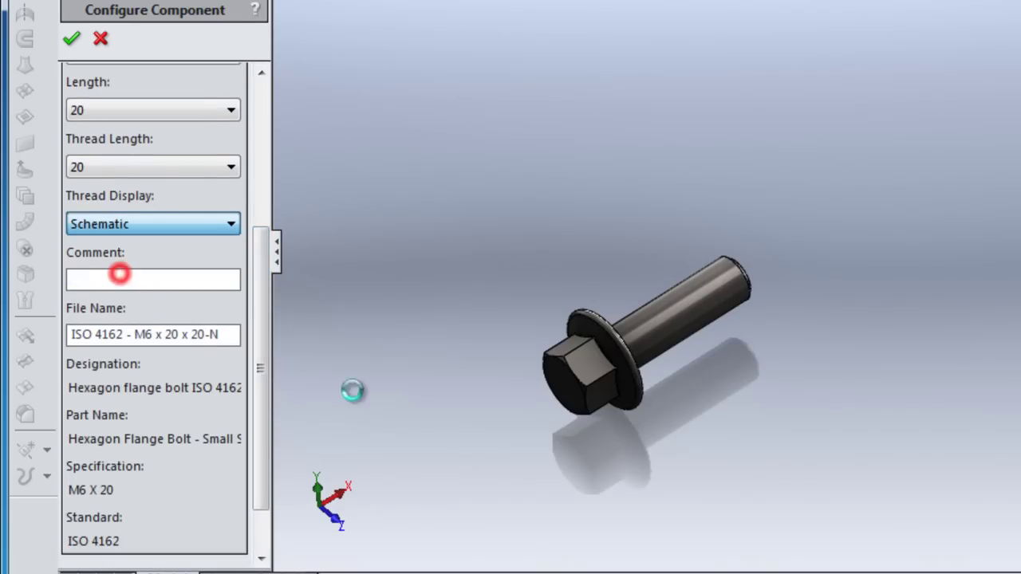
pyautogui.moveTo(622, 403); pyautogui.dragTo(734, 433, button='middle')
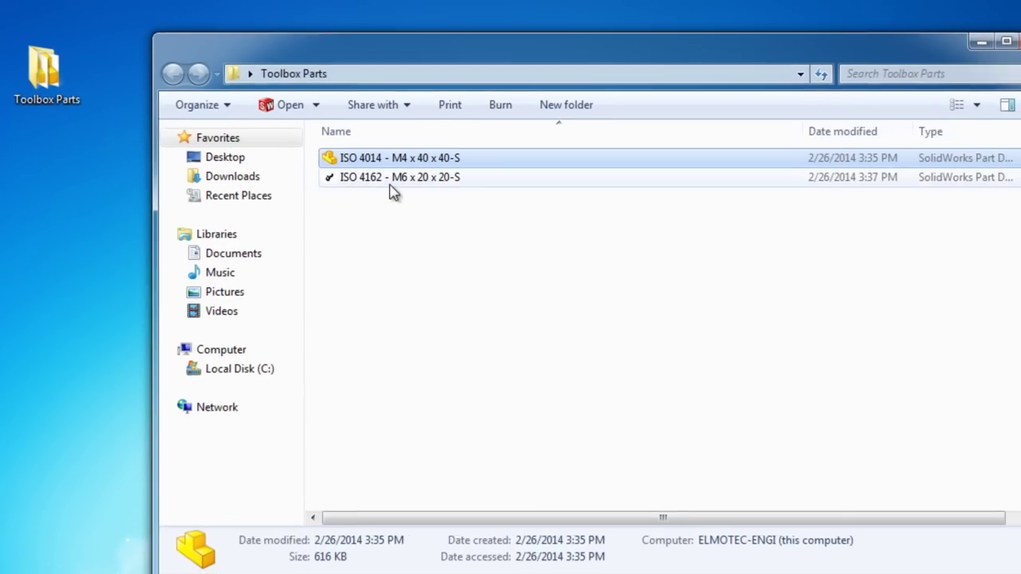
# Step: In Toolbox Parts, select ISO 4162 - M6 x 20 x 20-S, then both bolt files, and deselect
pyautogui.click(391, 182)
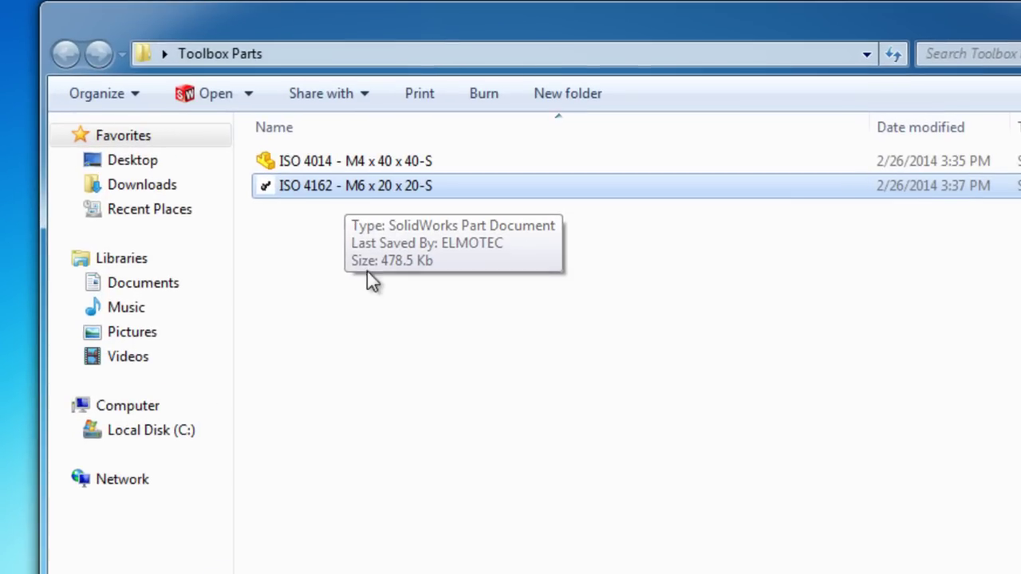
pyautogui.click(381, 301)
pyautogui.moveTo(383, 319); pyautogui.dragTo(383, 144)
pyautogui.click(382, 283)
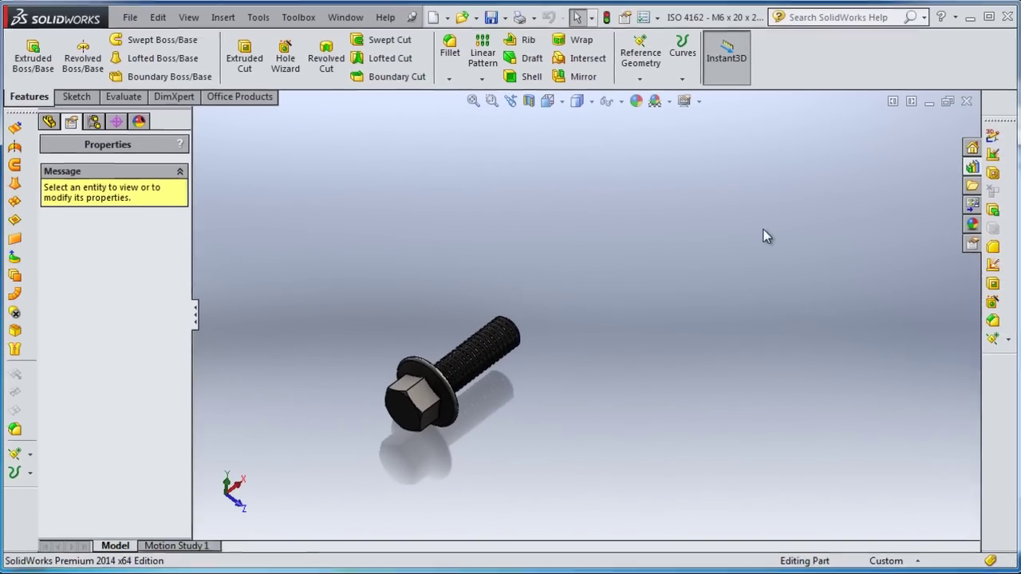
# Step: In the Design Library, browse Hexagon Socket Head Screws and Slotted Head Screws, ending on Square Neck Bolts
pyautogui.click(971, 167)
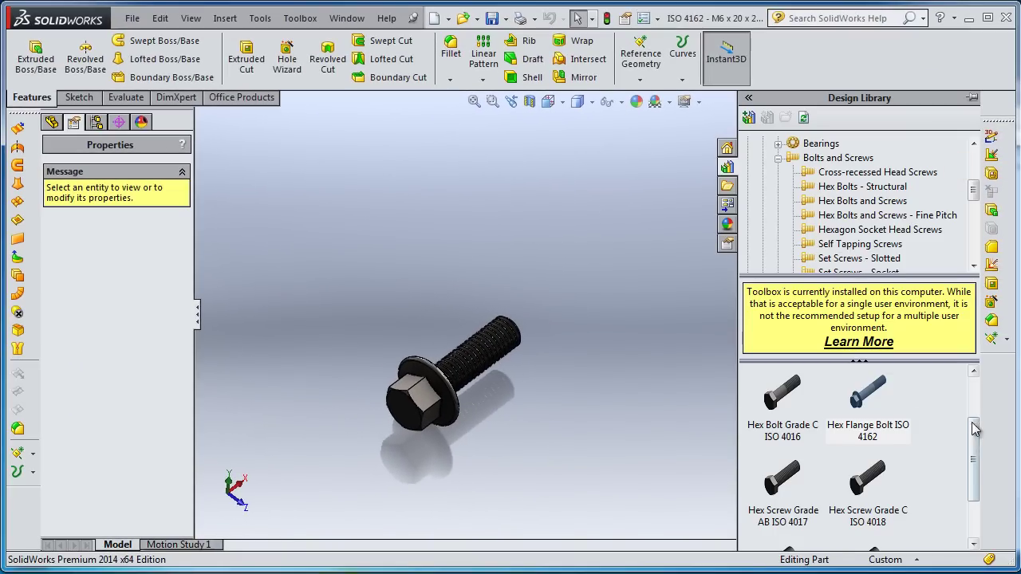
pyautogui.moveTo(975, 427); pyautogui.dragTo(973, 477)
pyautogui.moveTo(915, 493); pyautogui.dragTo(795, 486)
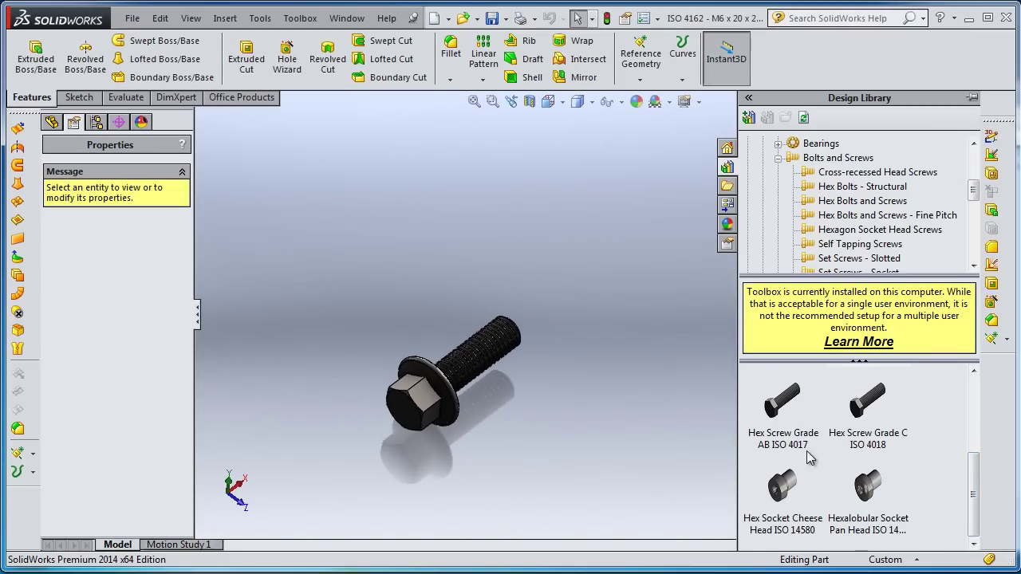
pyautogui.click(880, 230)
pyautogui.scroll(-3, 881, 199)
pyautogui.click(878, 173)
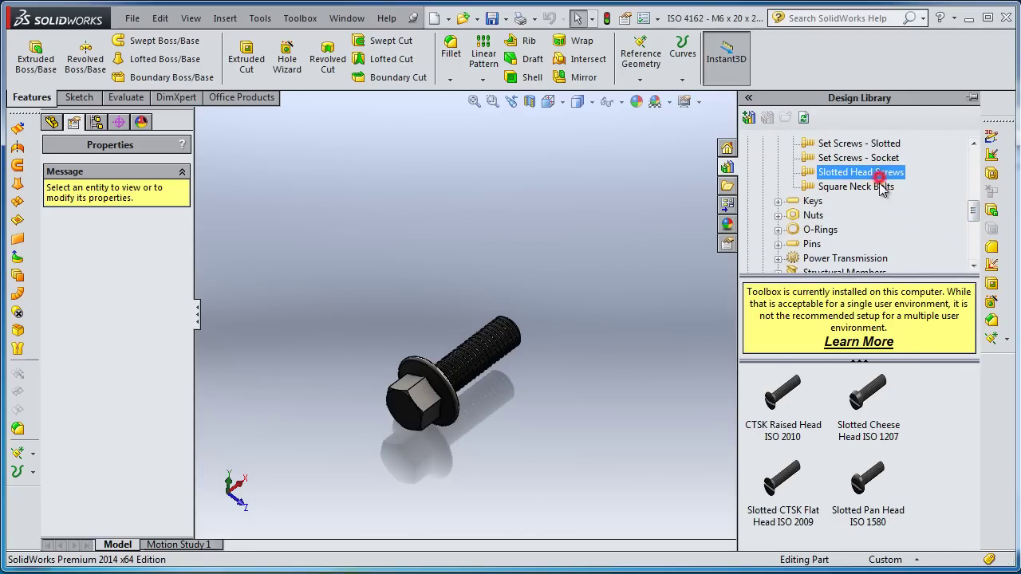
pyautogui.click(856, 187)
pyautogui.scroll(3, 869, 208)
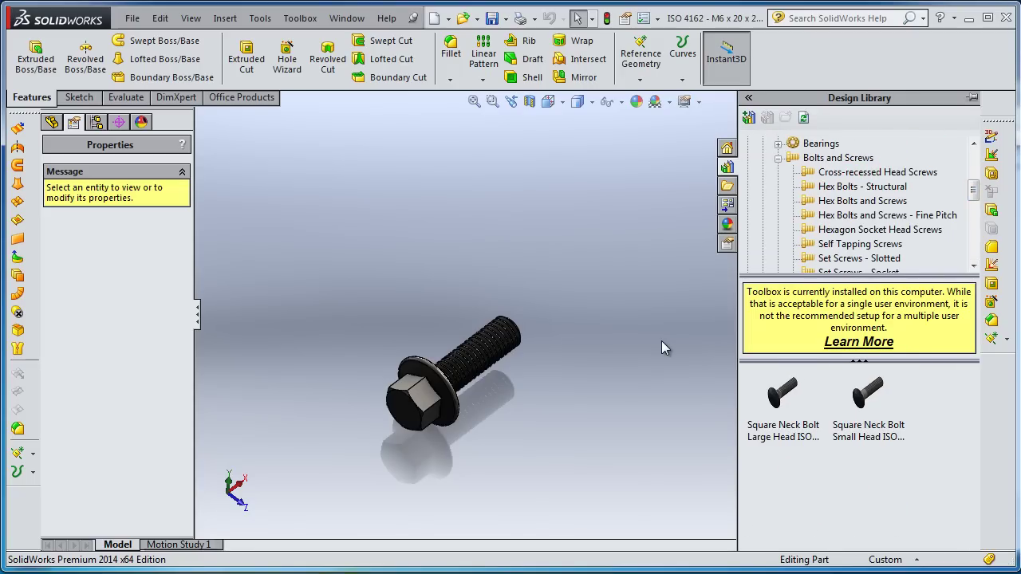